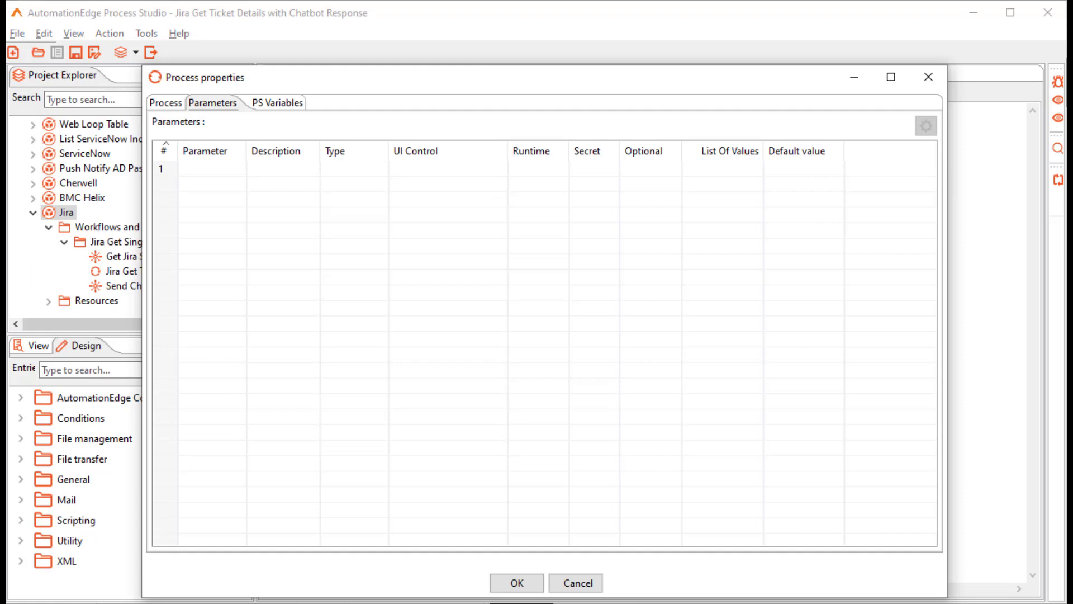
# Add a process parameter named JiraCredentials with the description "Jira Credentials" and type Credential
pyautogui.click(212, 168)
pyautogui.write('Jira Credentials')
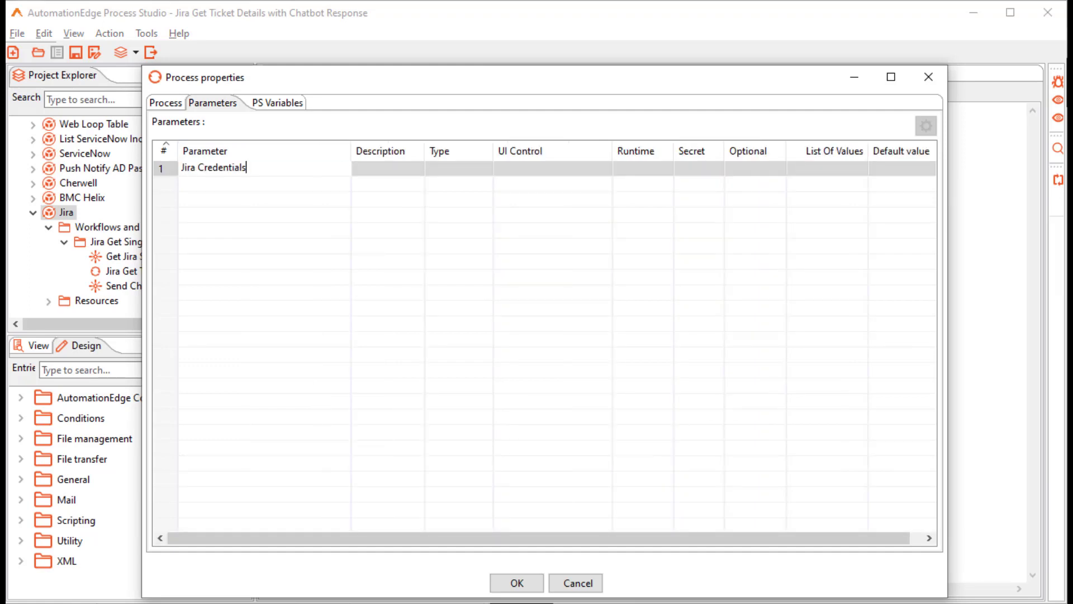
pyautogui.press('Tab')
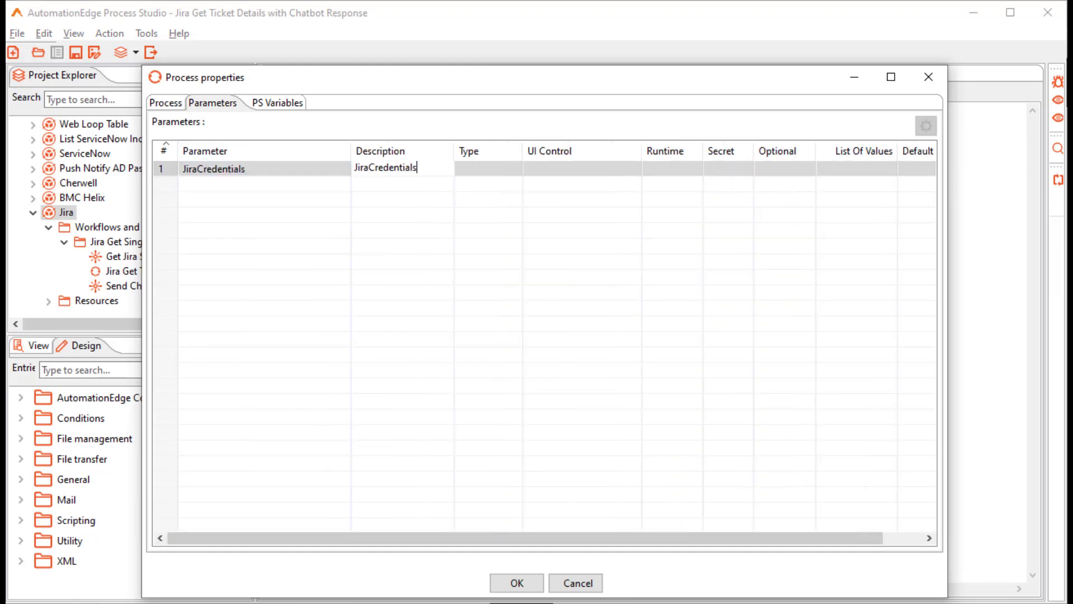
pyautogui.click(369, 168)
pyautogui.press('Tab')
pyautogui.click(515, 168)
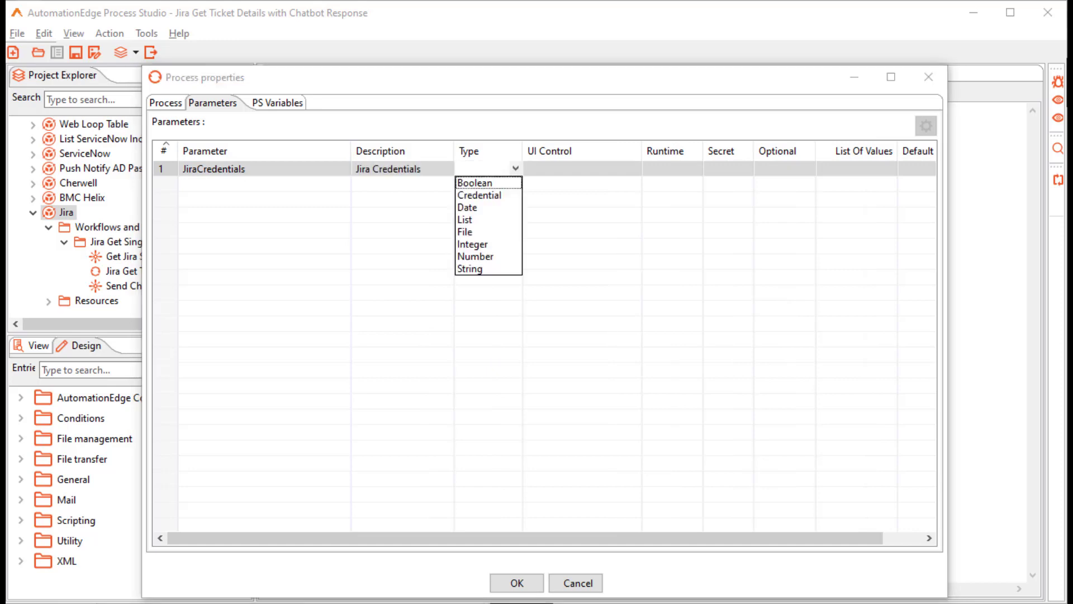
pyautogui.click(479, 195)
# Fill in the JiraCredentials default value with the account username, password, Jira site address as Parameter1 and the secret value as Encrypted1
pyautogui.moveTo(526, 538); pyautogui.dragTo(566, 537)
pyautogui.click(894, 168)
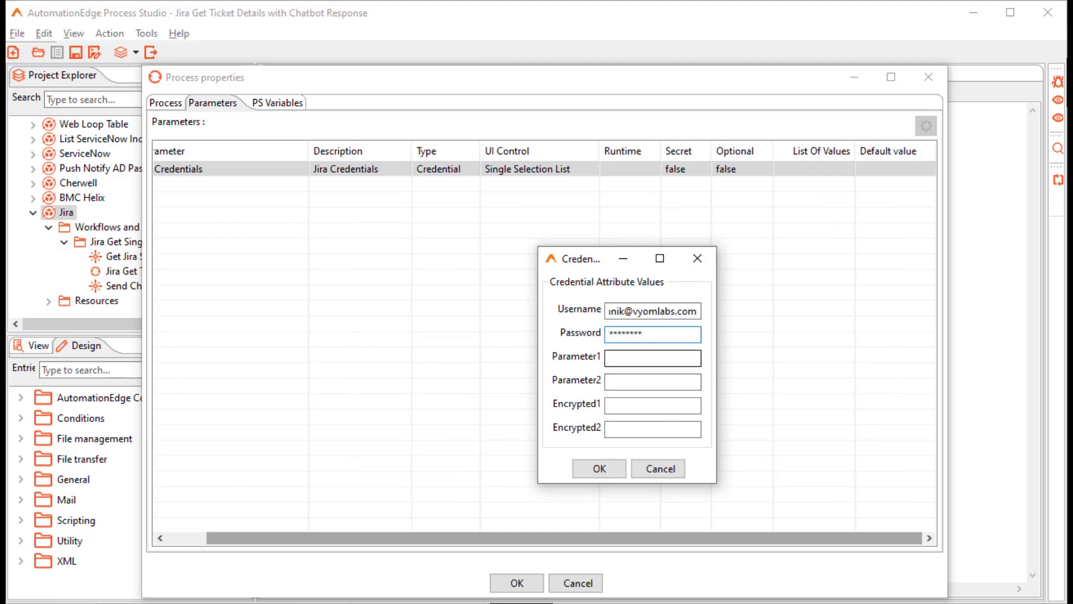
pyautogui.click(652, 358)
pyautogui.hotkey('ctrl', 'v')
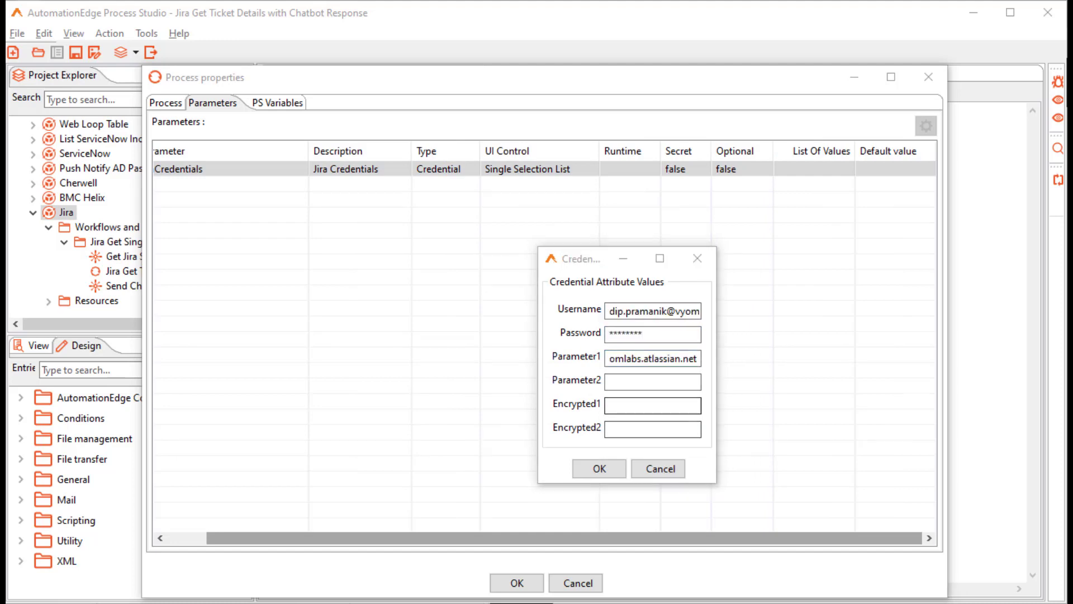
pyautogui.click(653, 405)
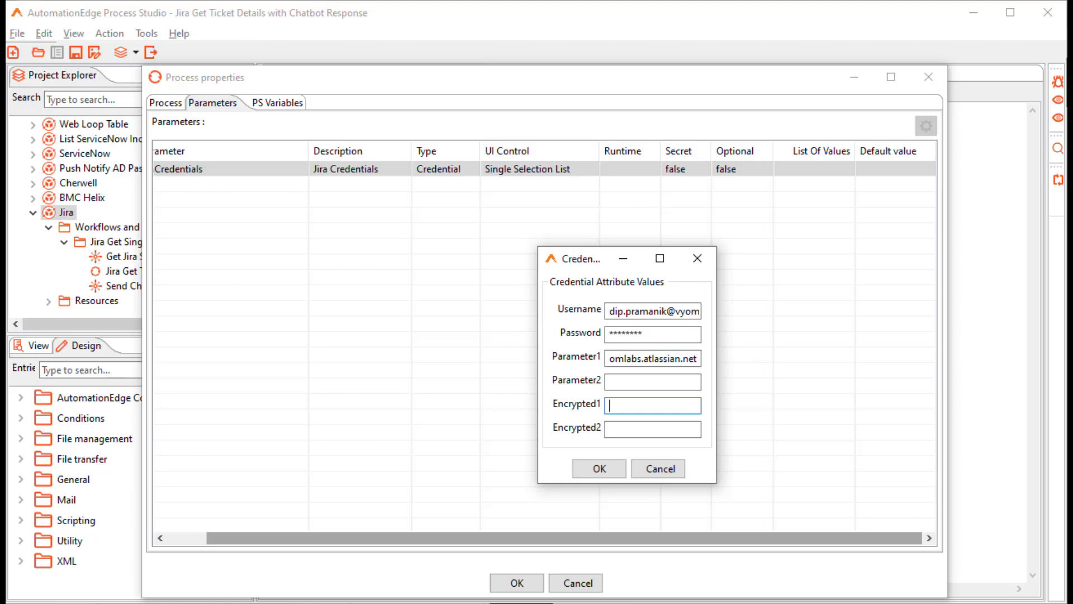
pyautogui.hotkey('ctrl', 'v')
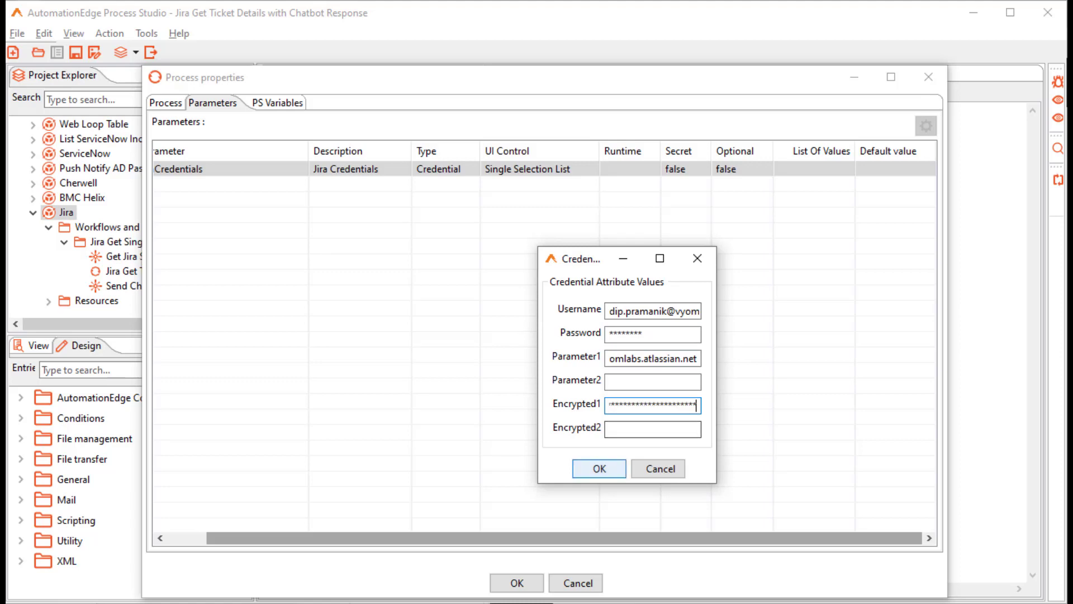
pyautogui.click(599, 469)
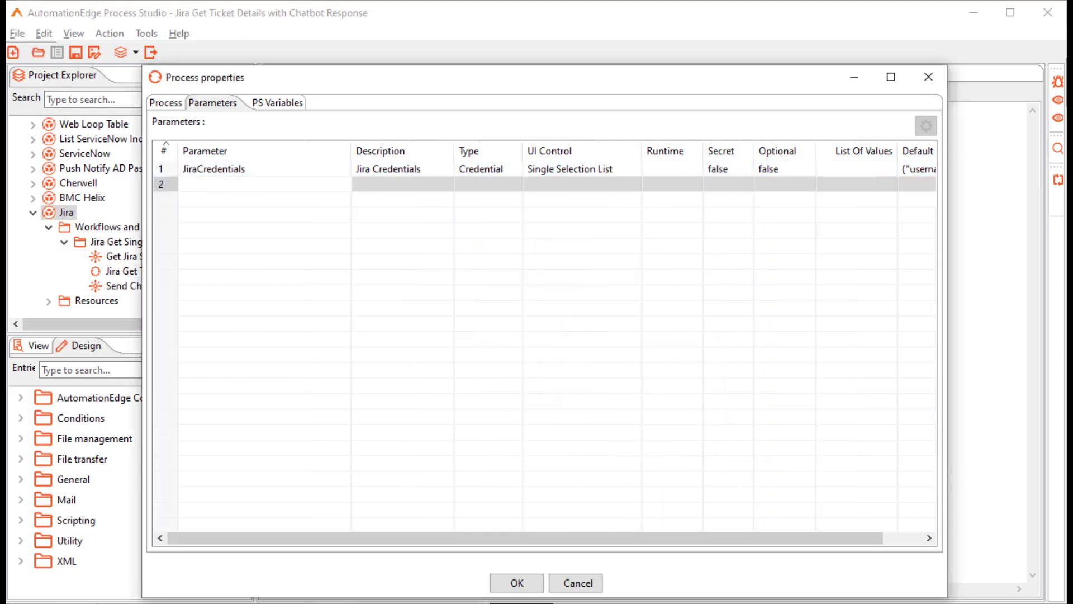
# Add a second parameter named AdditionalInfo with the description "Additional Info" and type String
pyautogui.write('AdditionalInfo')
pyautogui.press('Return')
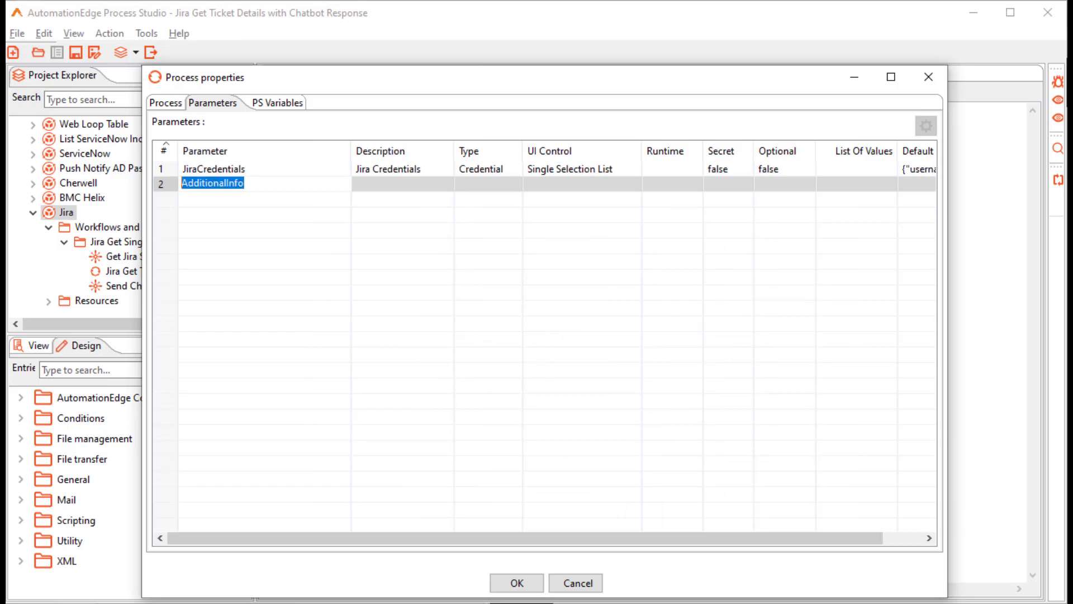
pyautogui.click(403, 184)
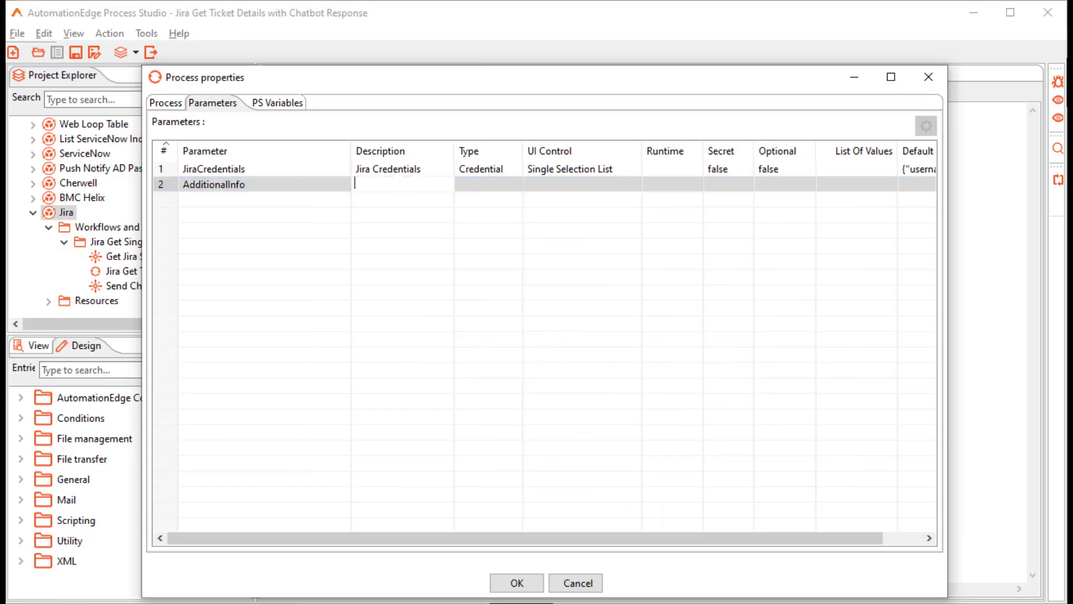
pyautogui.write('AdditionalInfo')
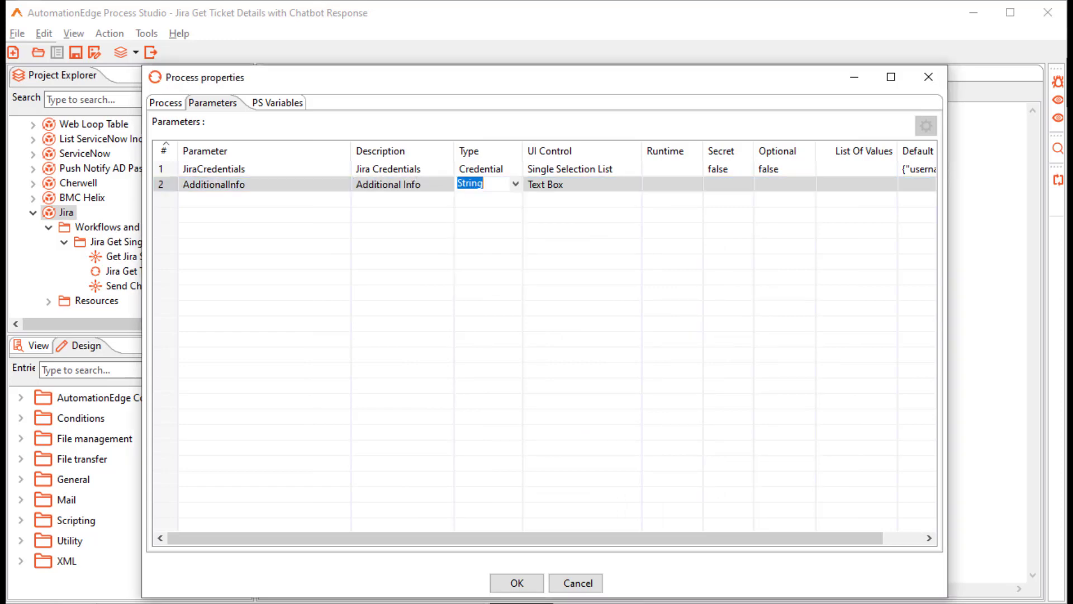
pyautogui.press('Return')
# Add a third parameter named ChatbotEndPoint with the description "Chatbot End Point" and type String
pyautogui.write('ChatbotEndPoint')
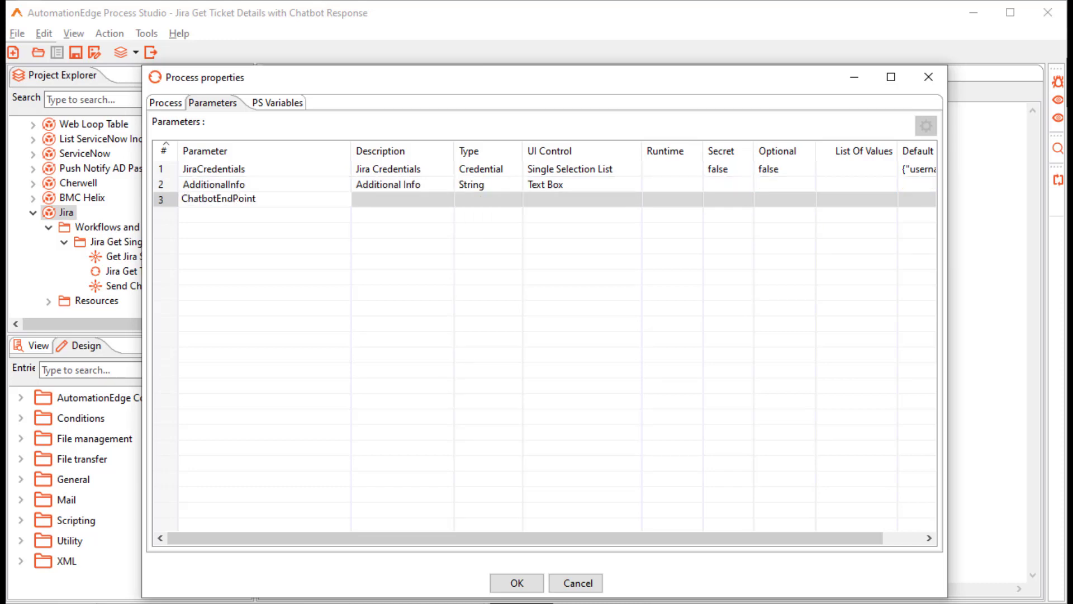
pyautogui.click(403, 200)
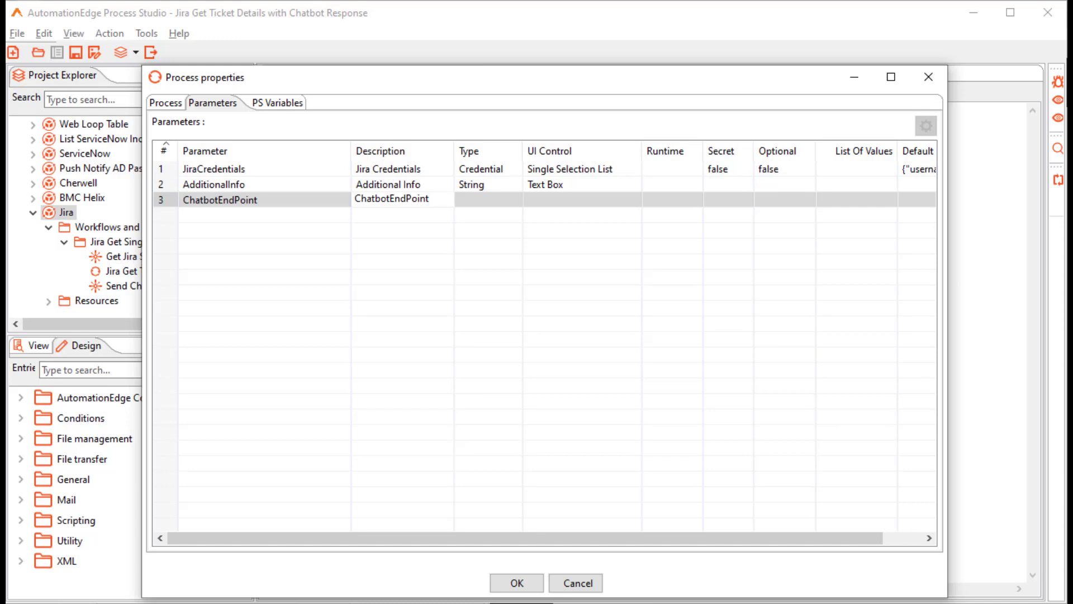
pyautogui.click(488, 200)
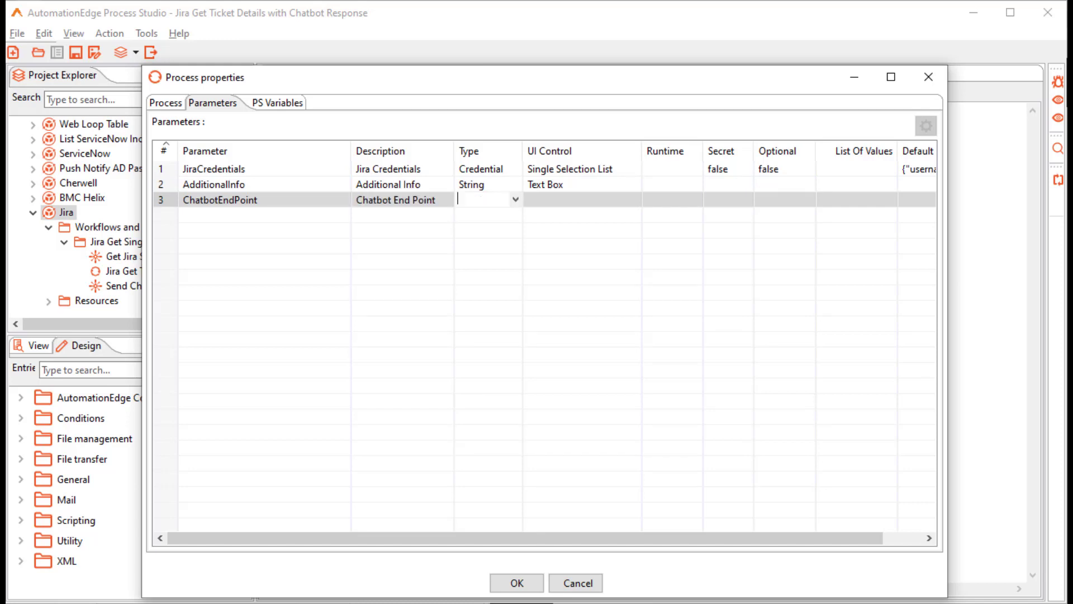
pyautogui.click(516, 199)
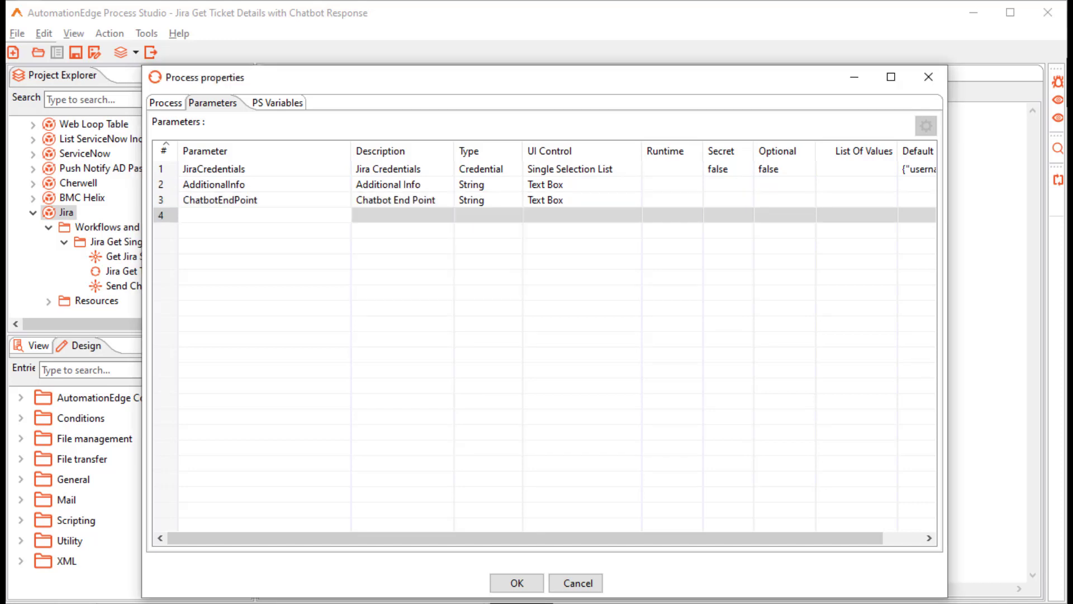
# Add a String parameter named TicketID, described as "Ticket ID" with default value KNOW-59, and confirm the process properties
pyautogui.write('TicketID')
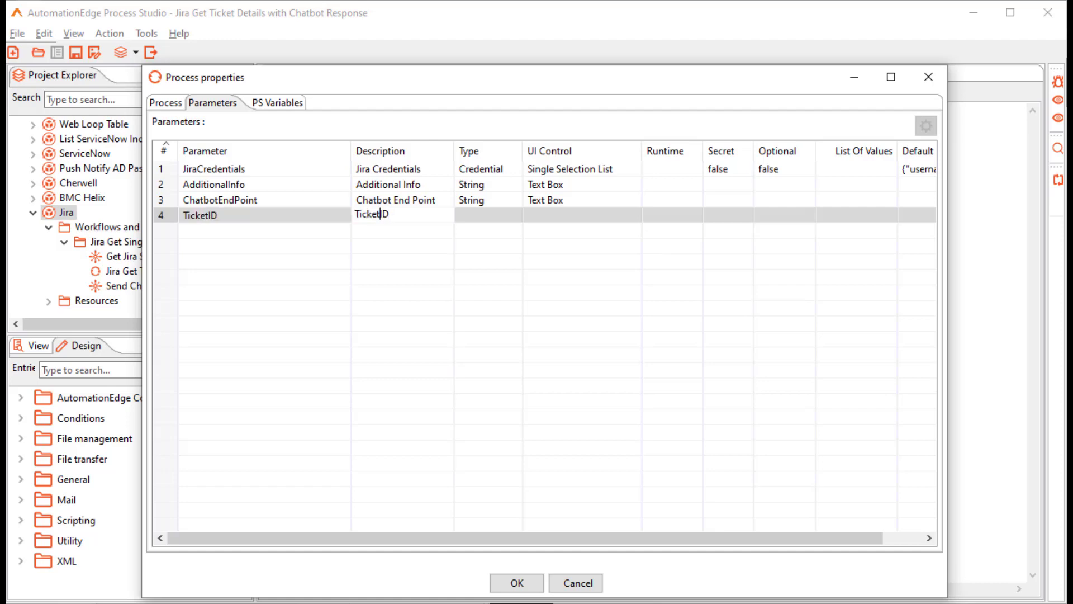
pyautogui.click(484, 215)
pyautogui.press('Down')
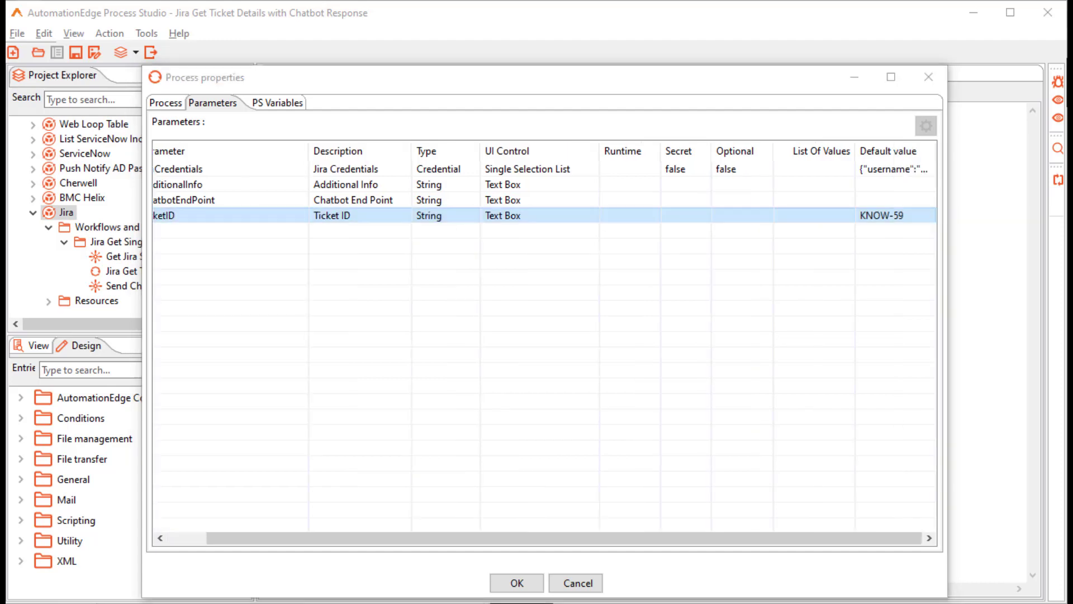
pyautogui.click(881, 215)
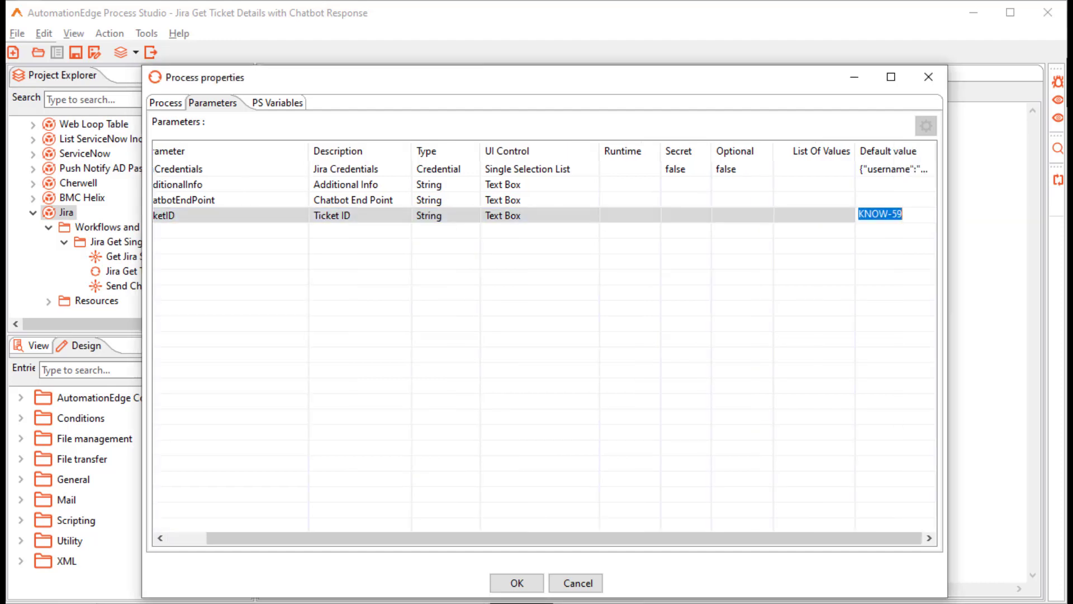
pyautogui.click(517, 582)
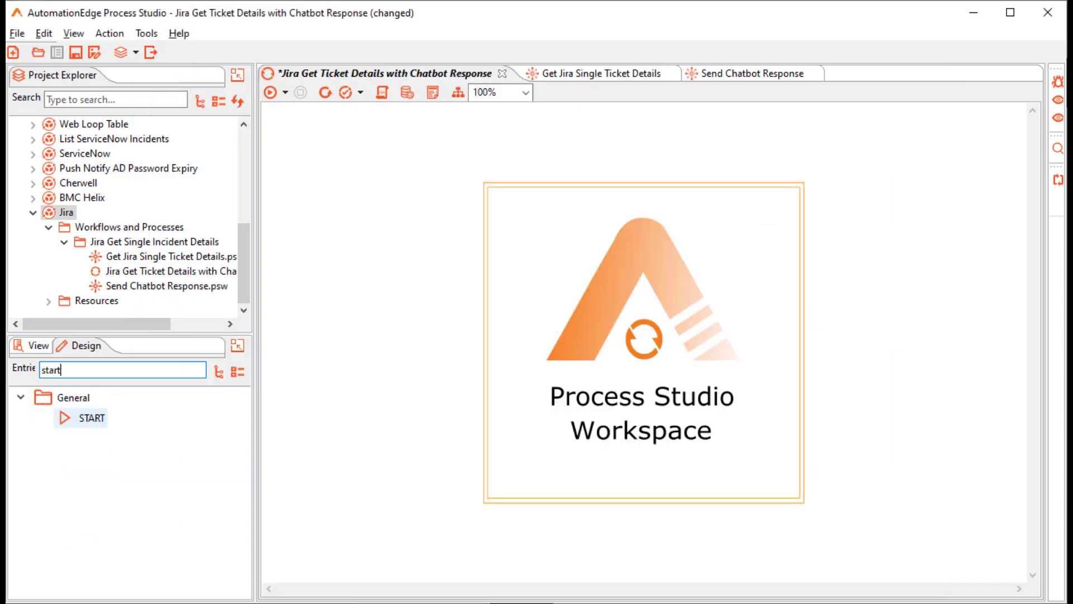
# Place a START entry on the canvas and chain two Workflow Executor entries after it
pyautogui.moveTo(91, 418); pyautogui.dragTo(438, 198)
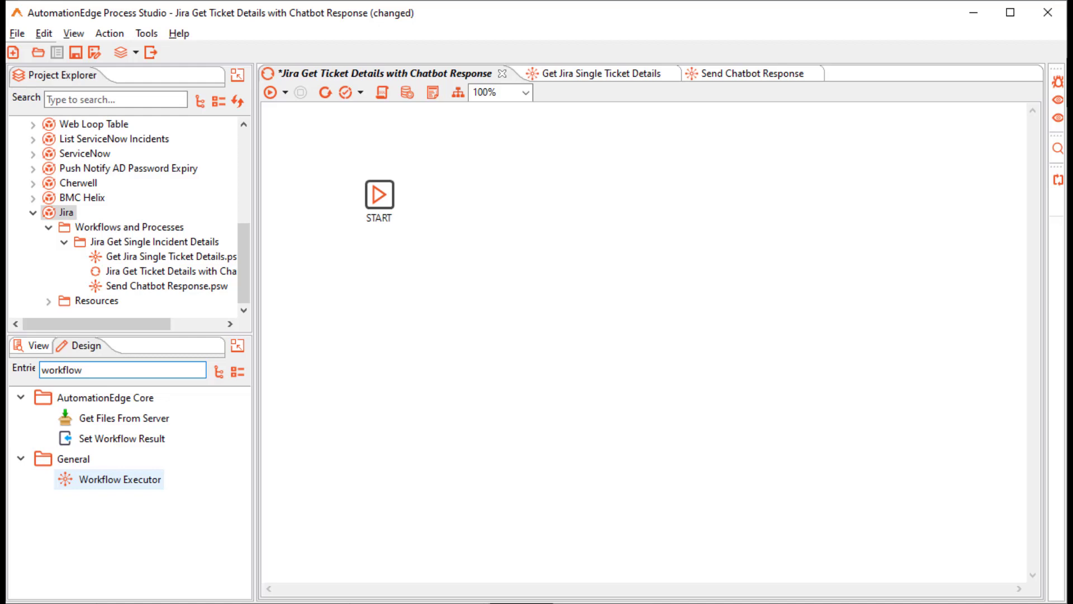
pyautogui.doubleClick(140, 480)
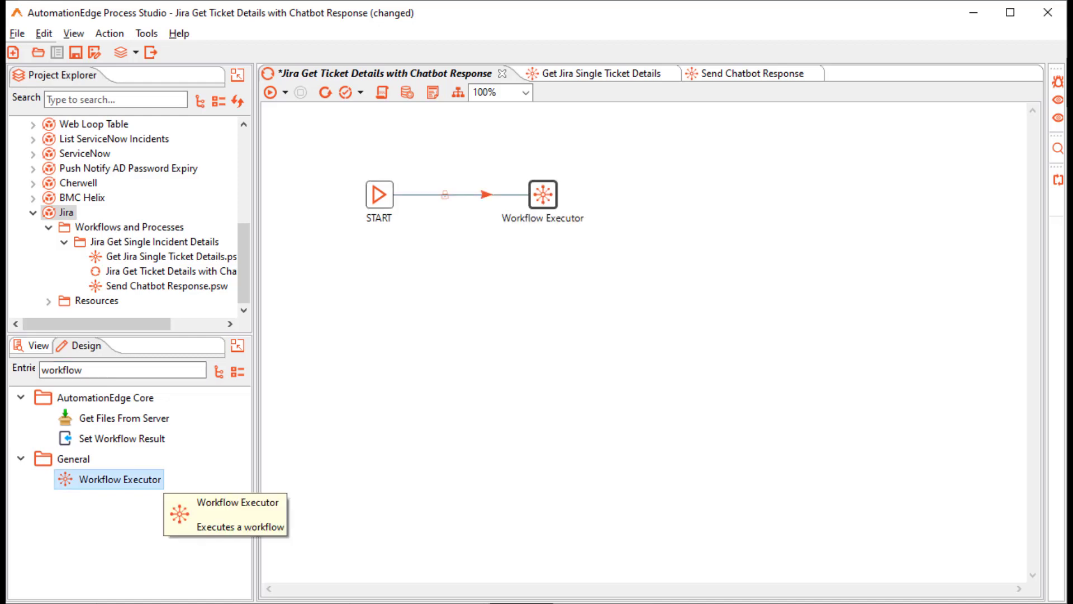
pyautogui.doubleClick(146, 481)
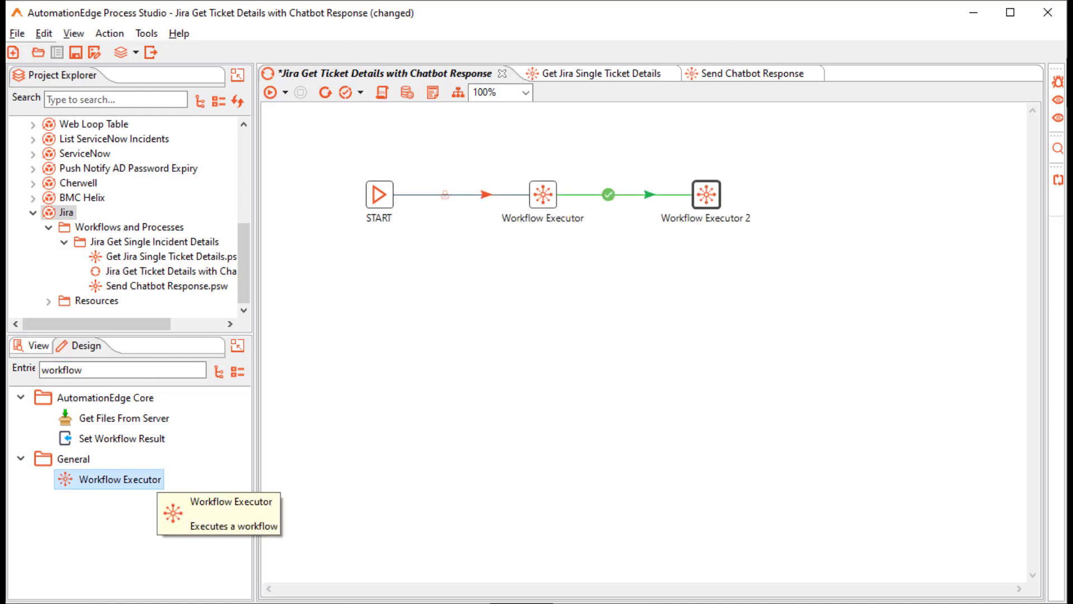
# Rename the first Workflow Executor as "Get Single Ticket Details" and assign it the workflow file Get Jira Single Ticket Details.psw
pyautogui.doubleClick(543, 195)
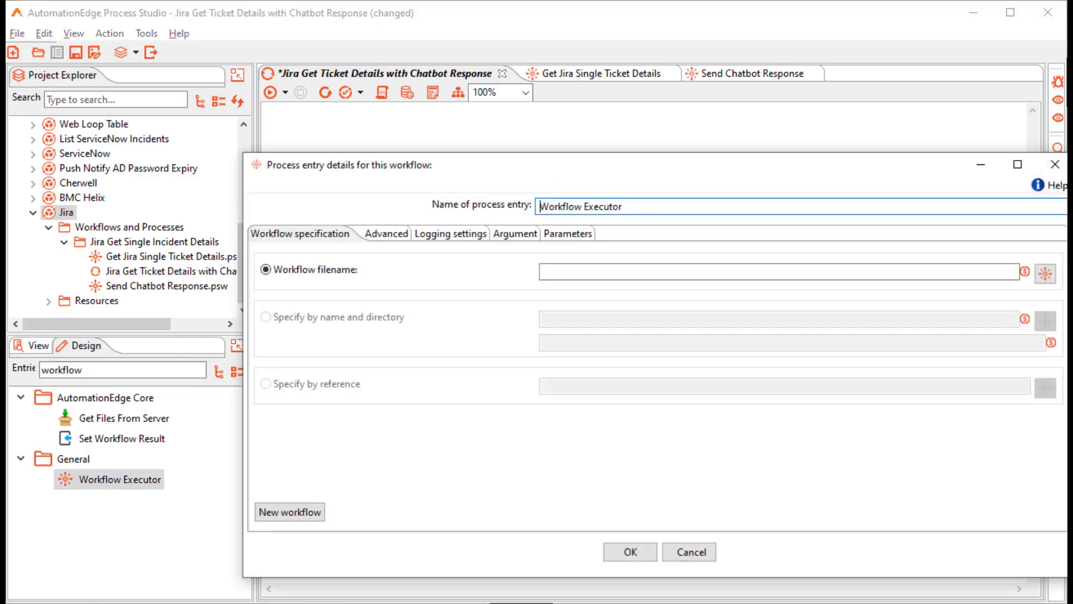
pyautogui.hotkey('ctrl', 'a')
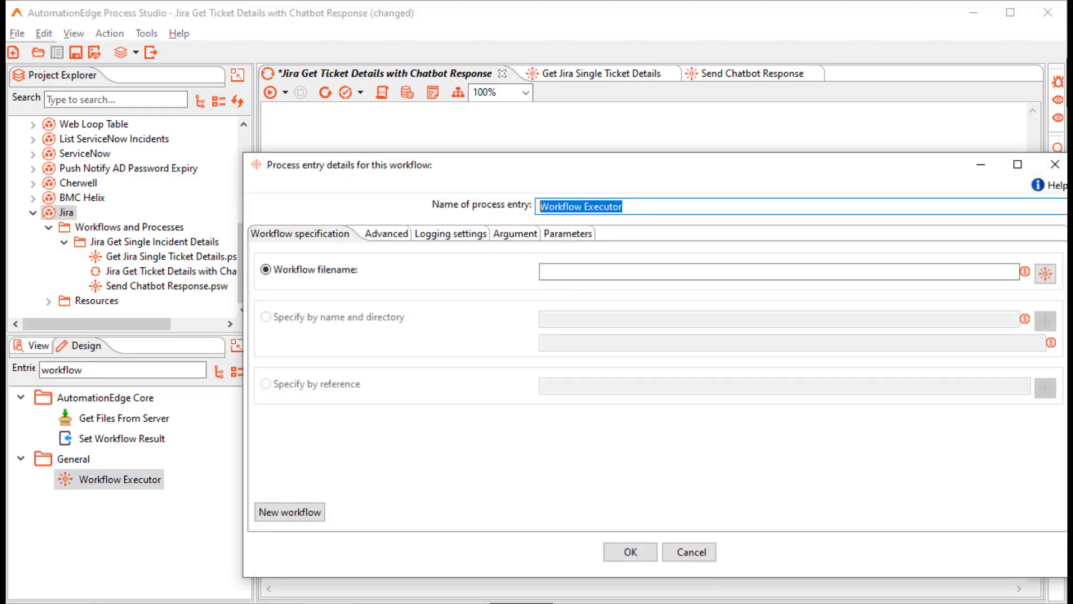
pyautogui.write('Get Single Ticket Details')
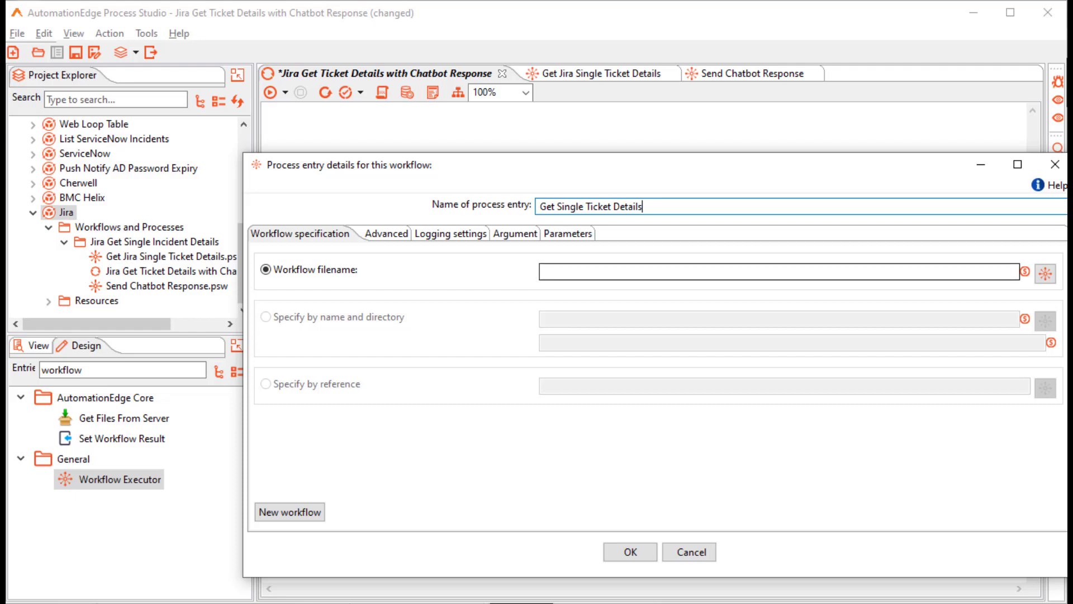
pyautogui.click(1045, 274)
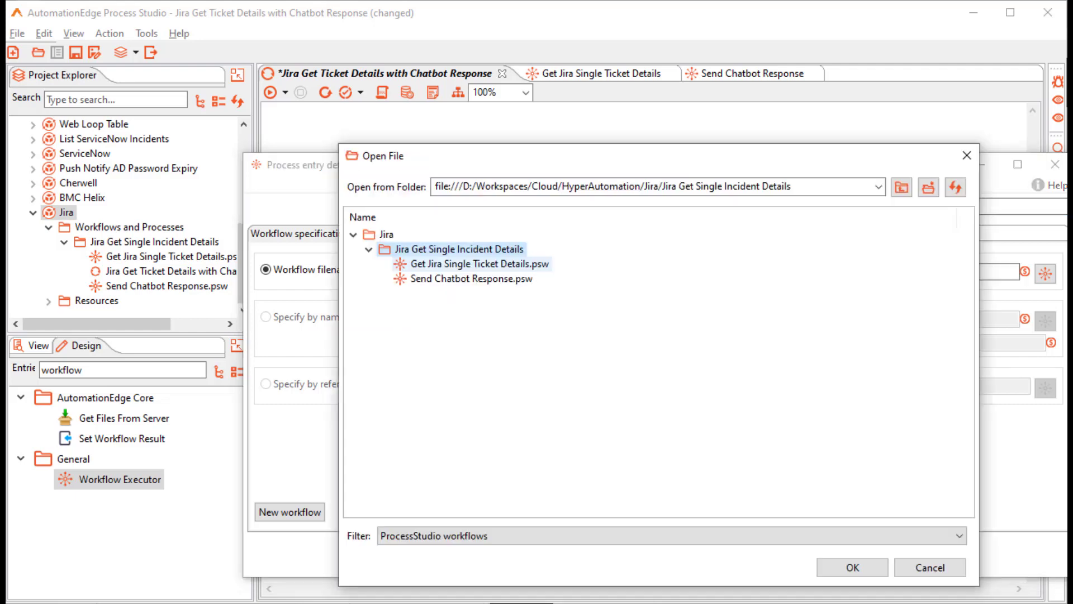
pyautogui.doubleClick(480, 264)
# Get the sub-workflow's parameters and map JiraCredentials to ${JiraCredentials} and TicketID to the TicketID variable, then confirm the entry
pyautogui.click(568, 233)
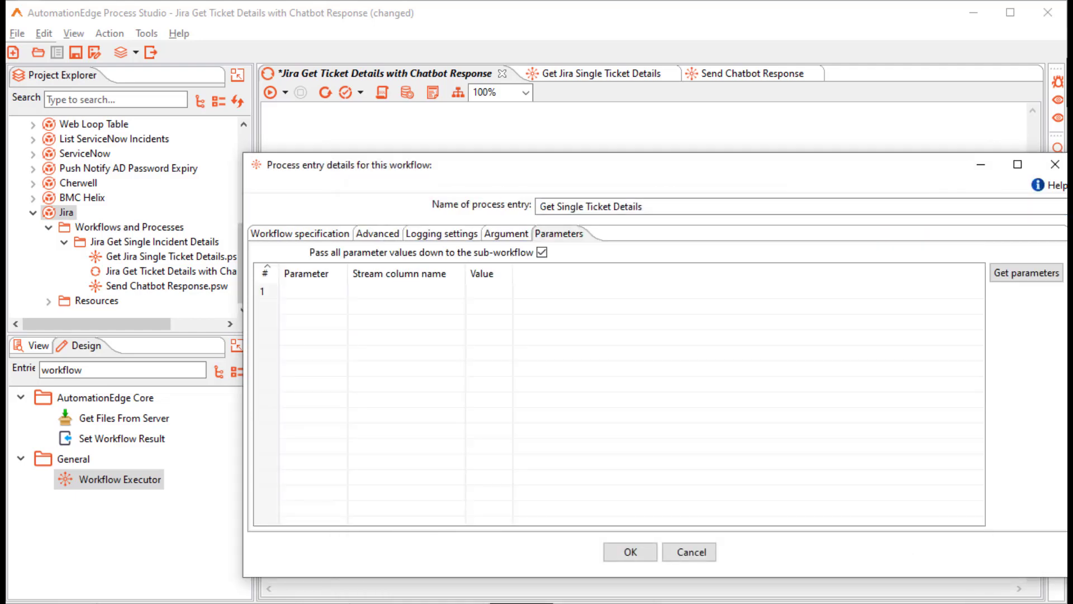
pyautogui.click(1026, 273)
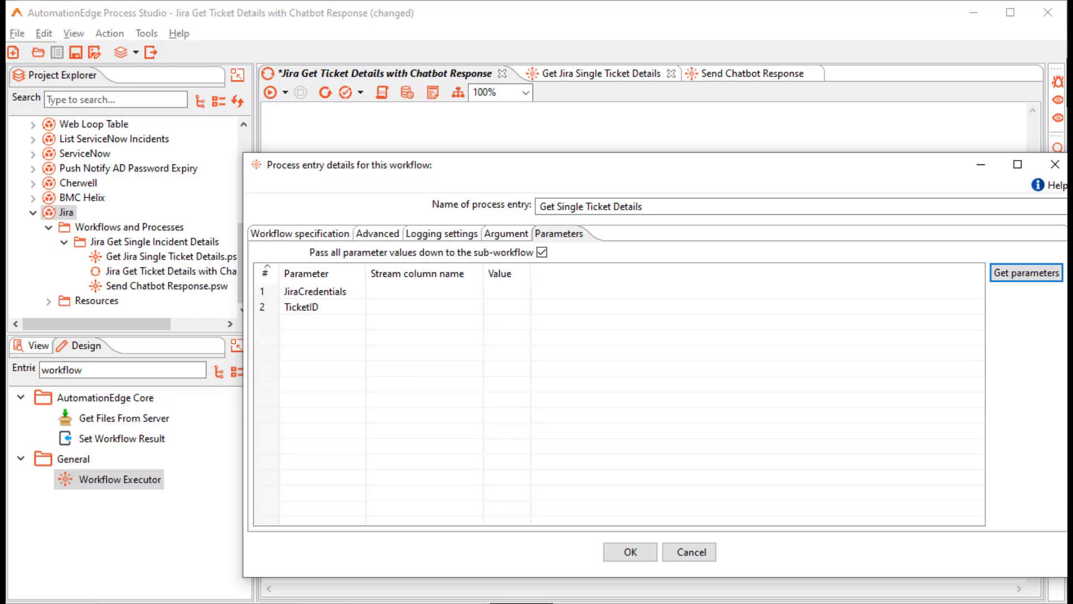
pyautogui.click(507, 291)
pyautogui.hotkey('ctrl', 'space')
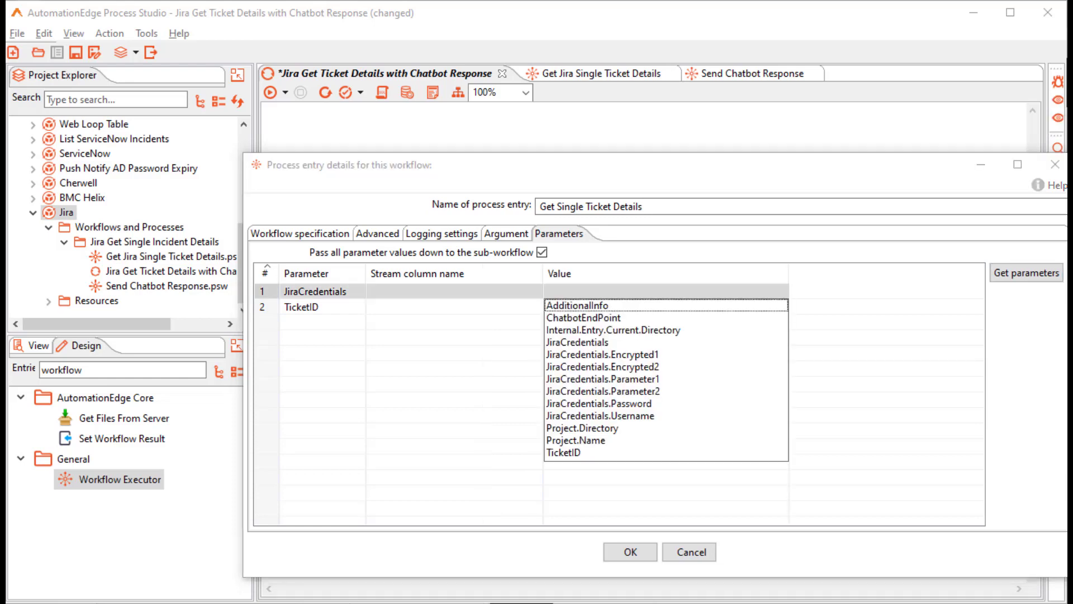
pyautogui.doubleClick(578, 342)
pyautogui.click(666, 307)
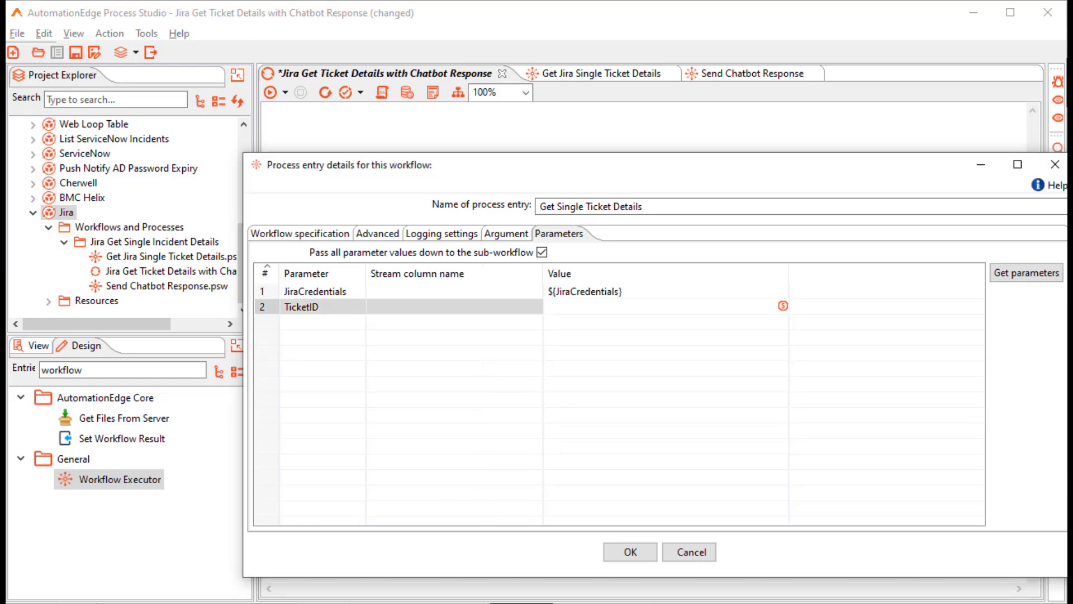
pyautogui.hotkey('ctrl', 'space')
pyautogui.doubleClick(564, 468)
pyautogui.click(630, 552)
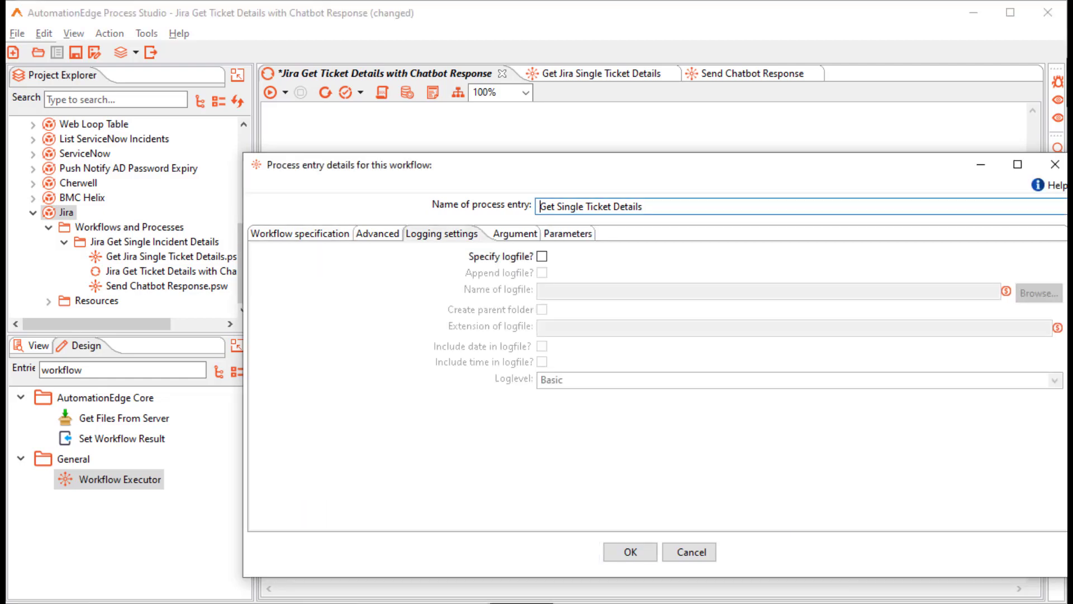
# Enable an appended logfile for Get Single Ticket Details, named ${Internal.Entry.Current.Directory}\List_Incident_Log
pyautogui.click(542, 257)
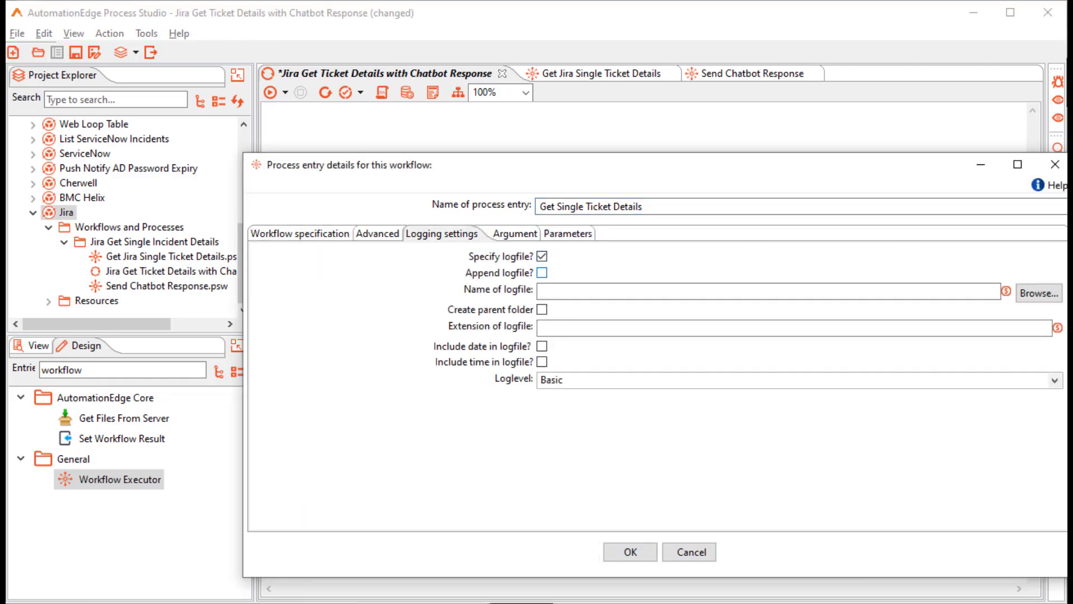
pyautogui.click(542, 272)
pyautogui.click(555, 291)
pyautogui.hotkey('ctrl', 'space')
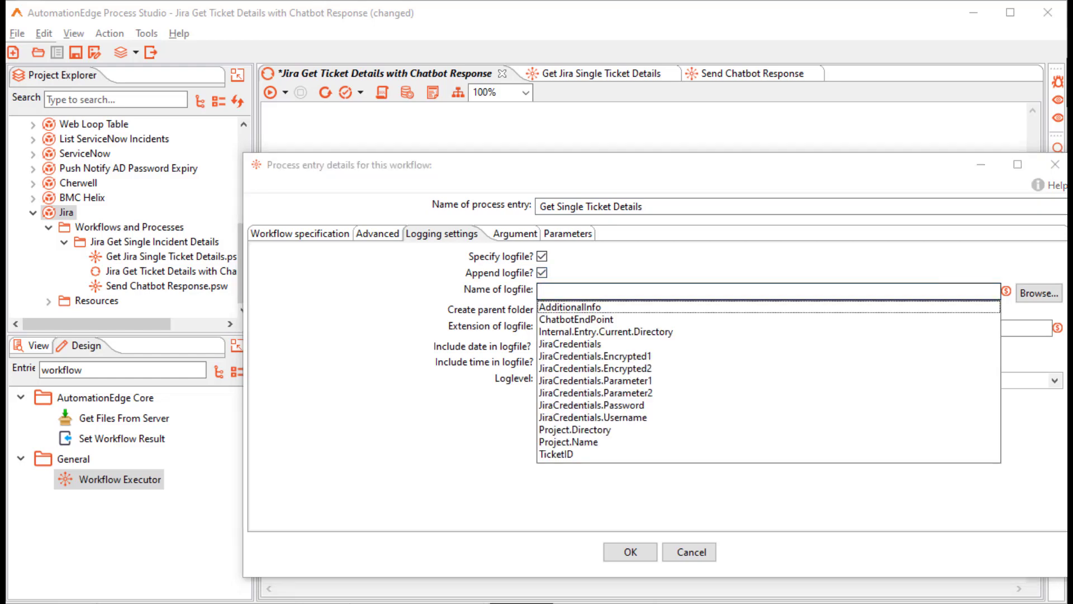
pyautogui.press('Down')
pyautogui.press('Down')
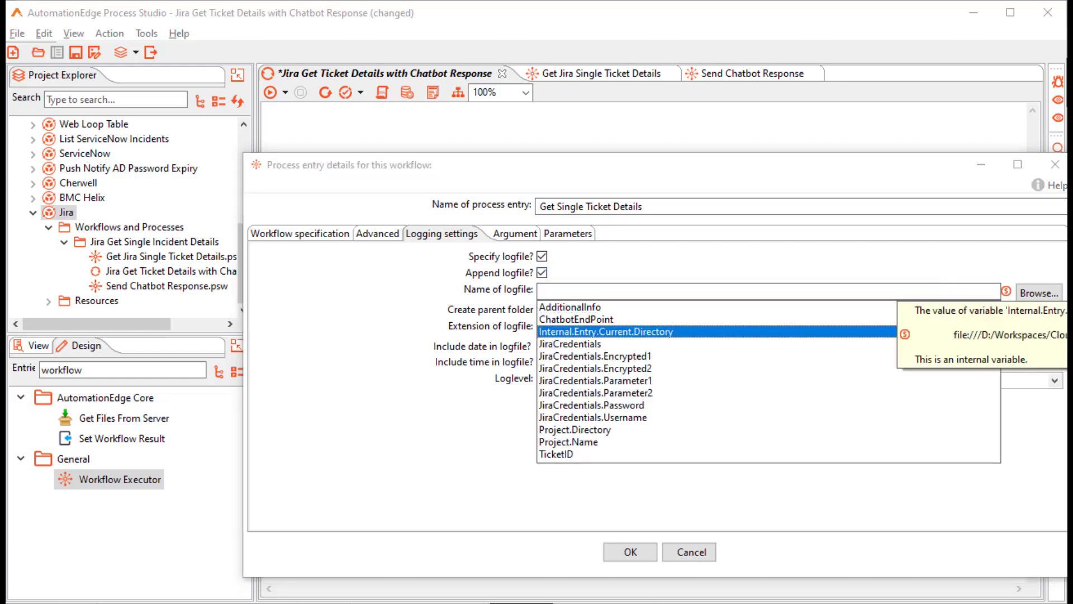
pyautogui.press('Return')
pyautogui.write('\\List_Incident_Log')
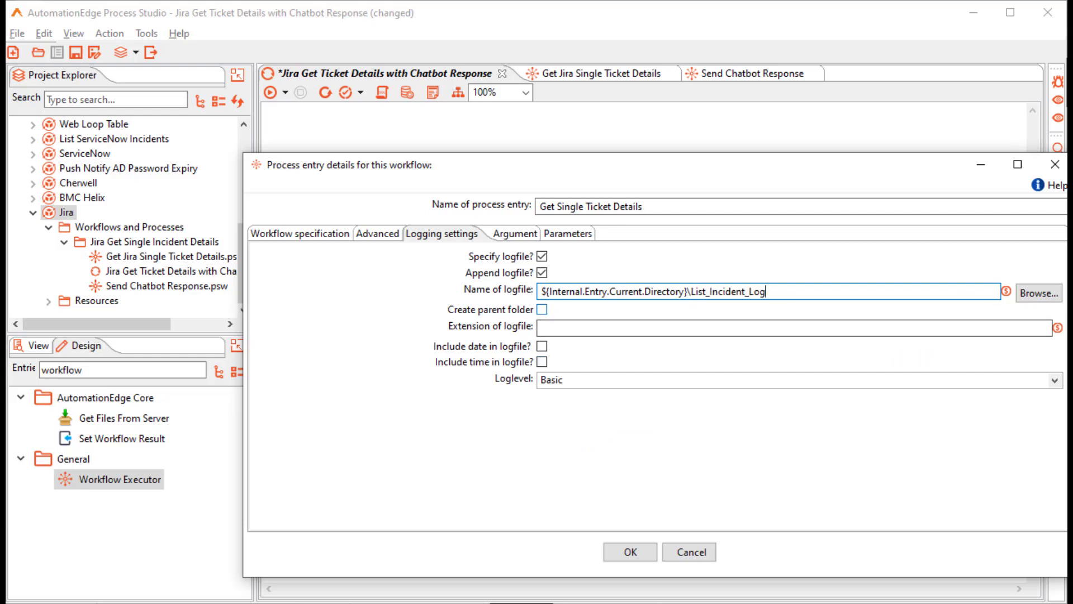
# Complete the Get Single Ticket Details logfile settings with parent folder creation, extension txt and the date included, then confirm the entry
pyautogui.click(541, 309)
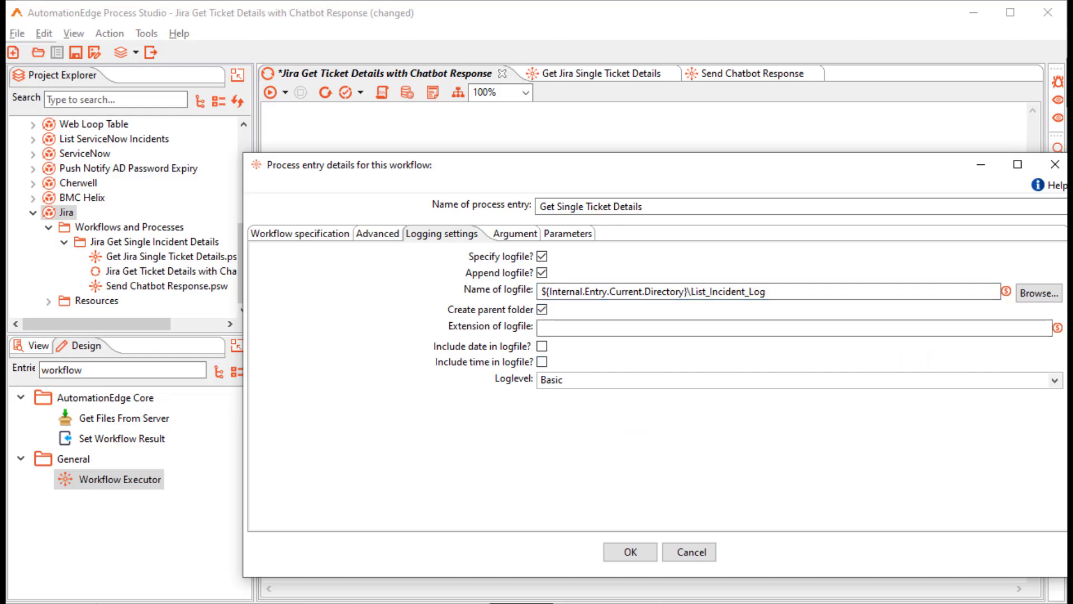
pyautogui.click(565, 328)
pyautogui.write('txt')
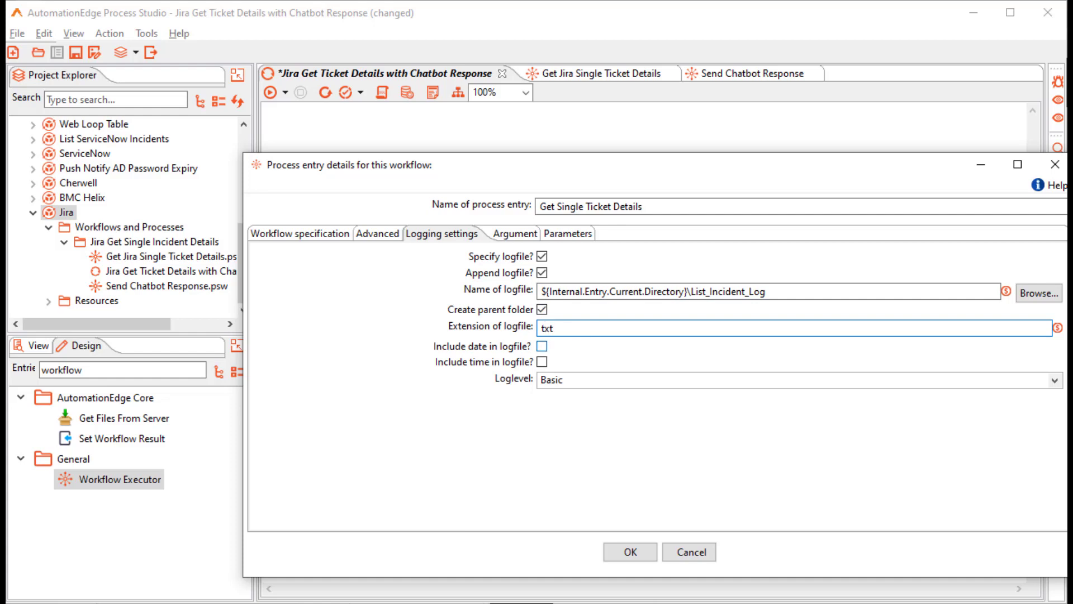
pyautogui.click(542, 346)
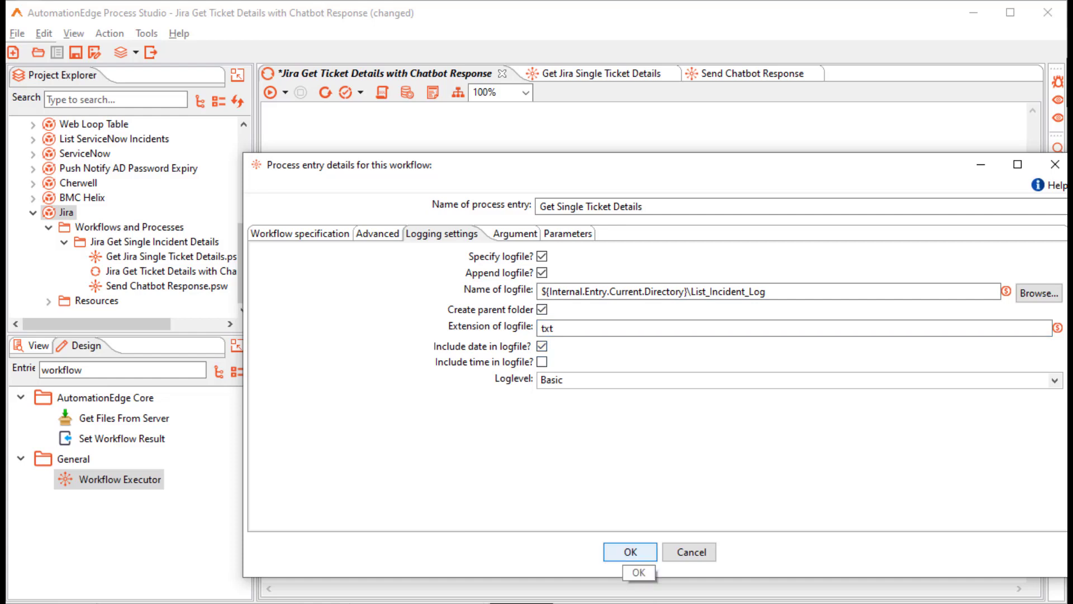
pyautogui.click(629, 552)
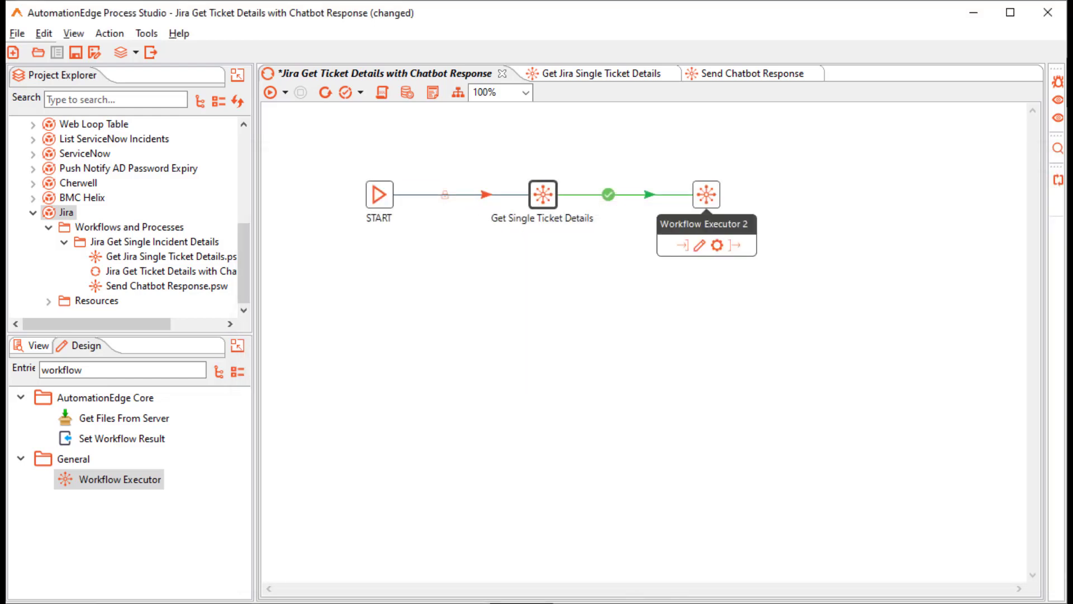
# Rename the second Workflow Executor as "Send Chatbot Response" and assign it the workflow file Send Chatbot Response.psw
pyautogui.doubleClick(706, 194)
pyautogui.hotkey('ctrl', 'a')
pyautogui.write('Send Chatbot Response')
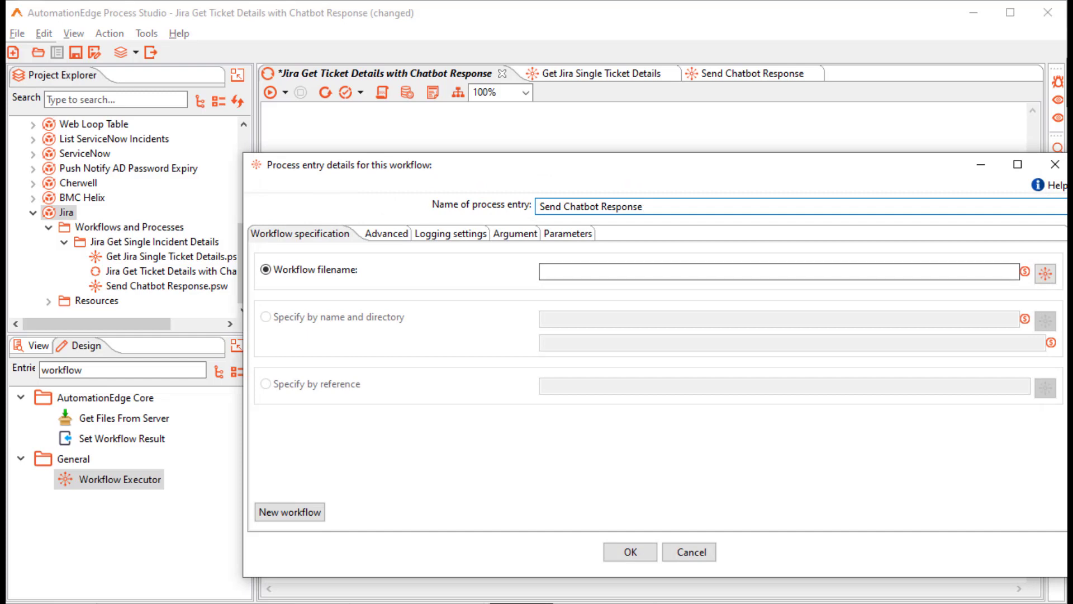
pyautogui.click(1046, 273)
pyautogui.doubleClick(492, 278)
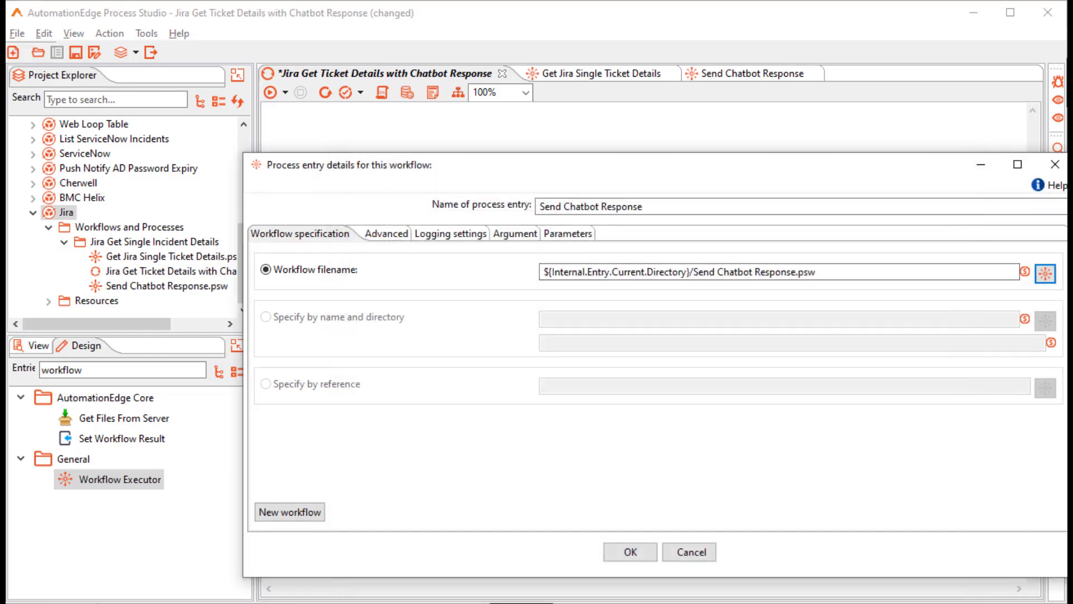
# Enable an appended, dated txt logfile for Send Chatbot Response, named ${Internal.Entry.Current.Directory}\List_Incident_Log, with parent folder creation, and confirm the entry
pyautogui.click(451, 234)
pyautogui.click(541, 257)
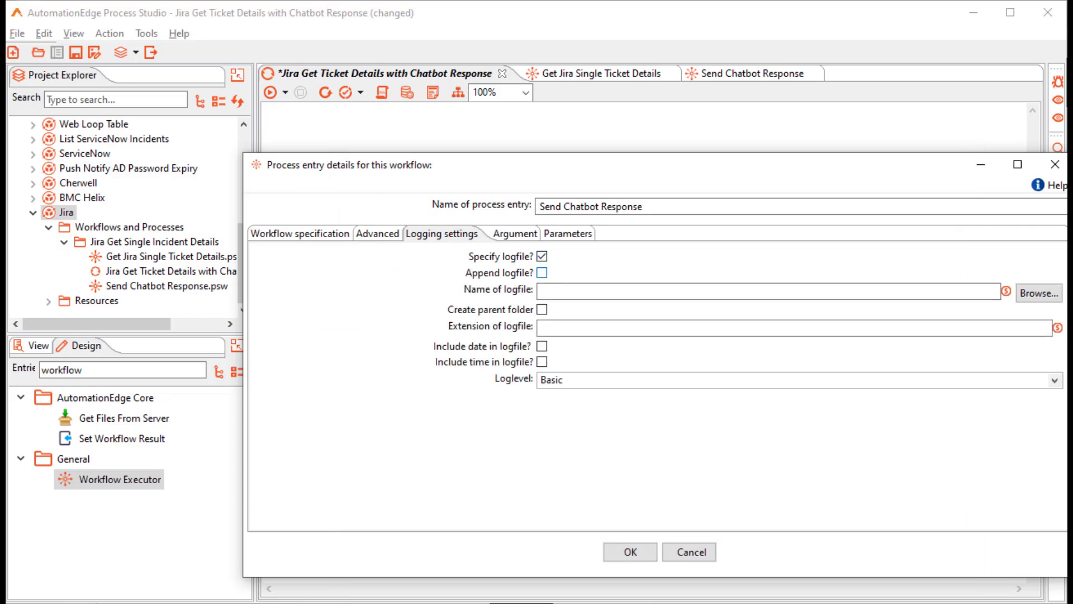
pyautogui.click(542, 273)
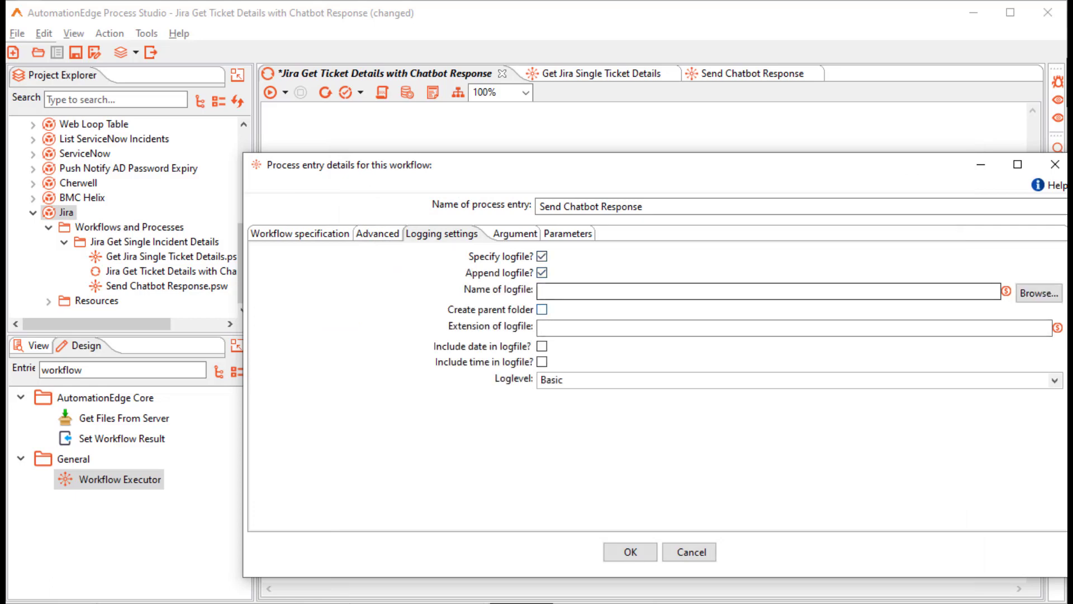
pyautogui.click(565, 291)
pyautogui.write('${Internal.Entry.Current.Directory}\\List_Incident_Log')
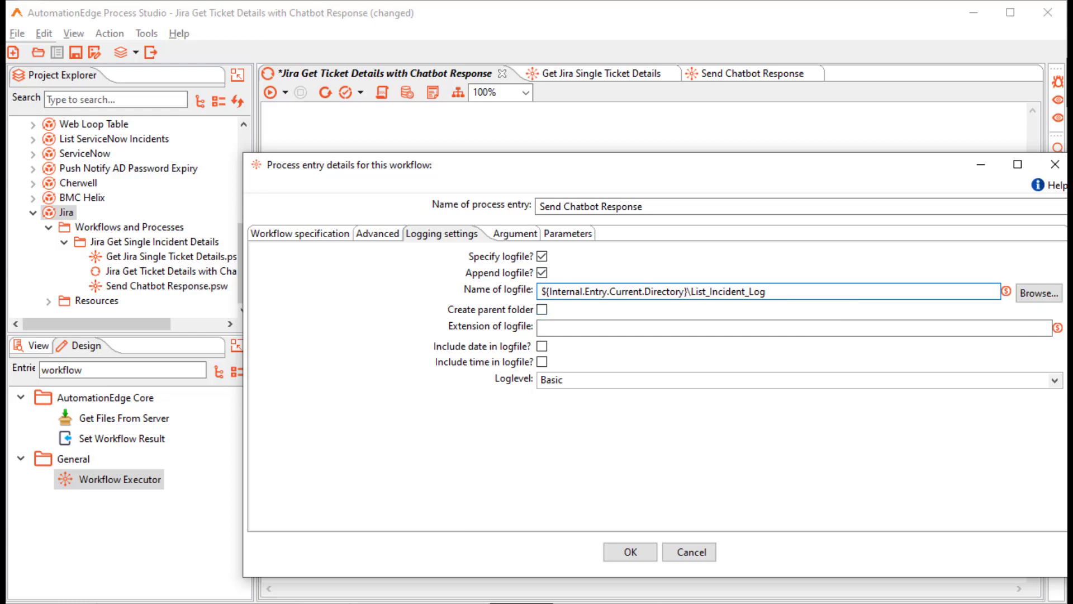
pyautogui.click(542, 310)
pyautogui.click(565, 328)
pyautogui.write('txt')
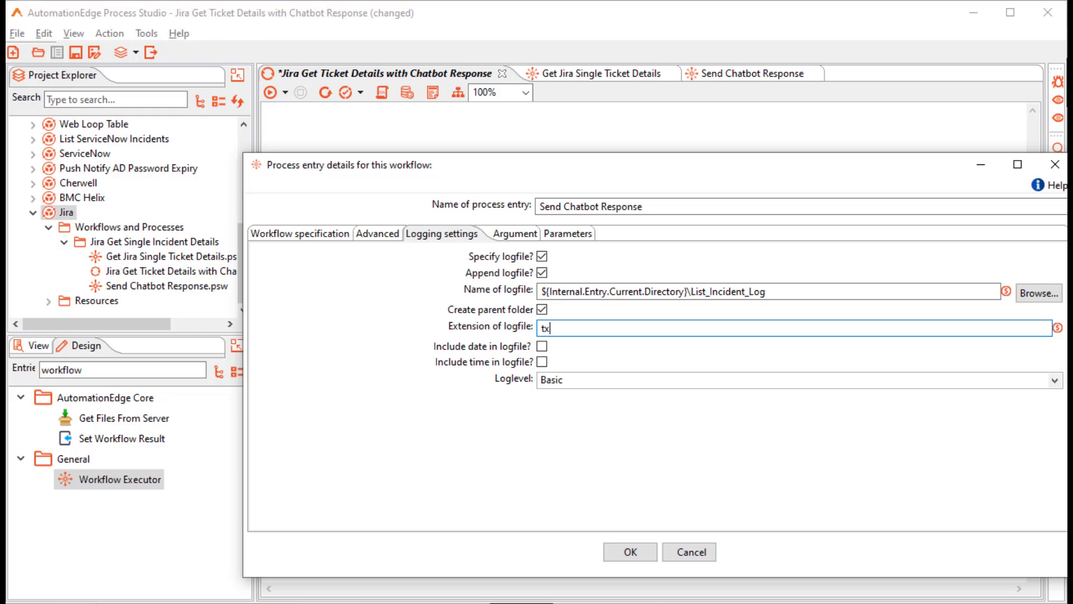
pyautogui.click(542, 346)
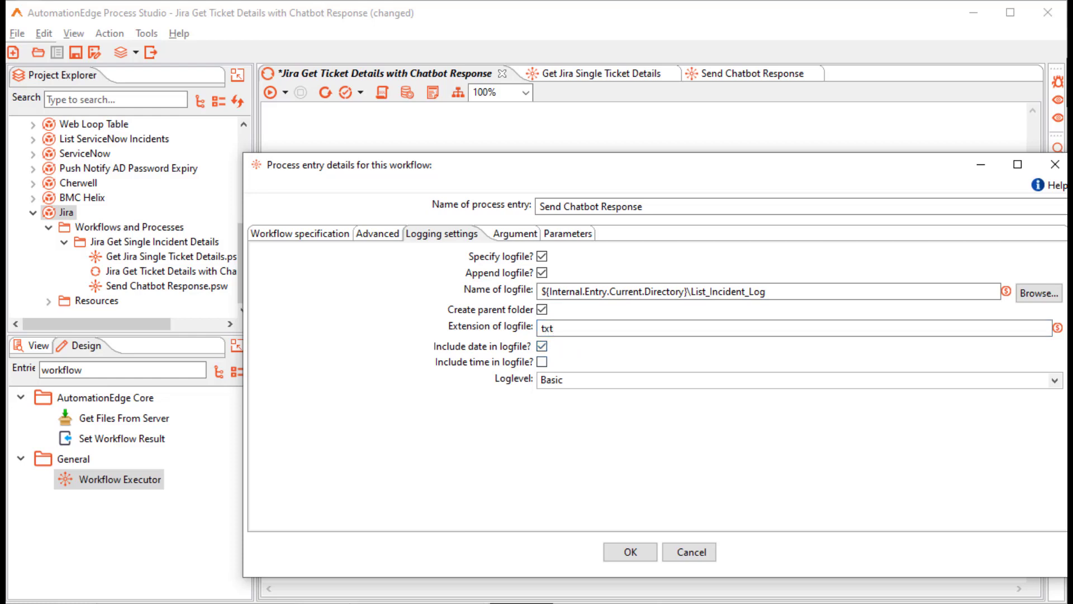
pyautogui.click(559, 233)
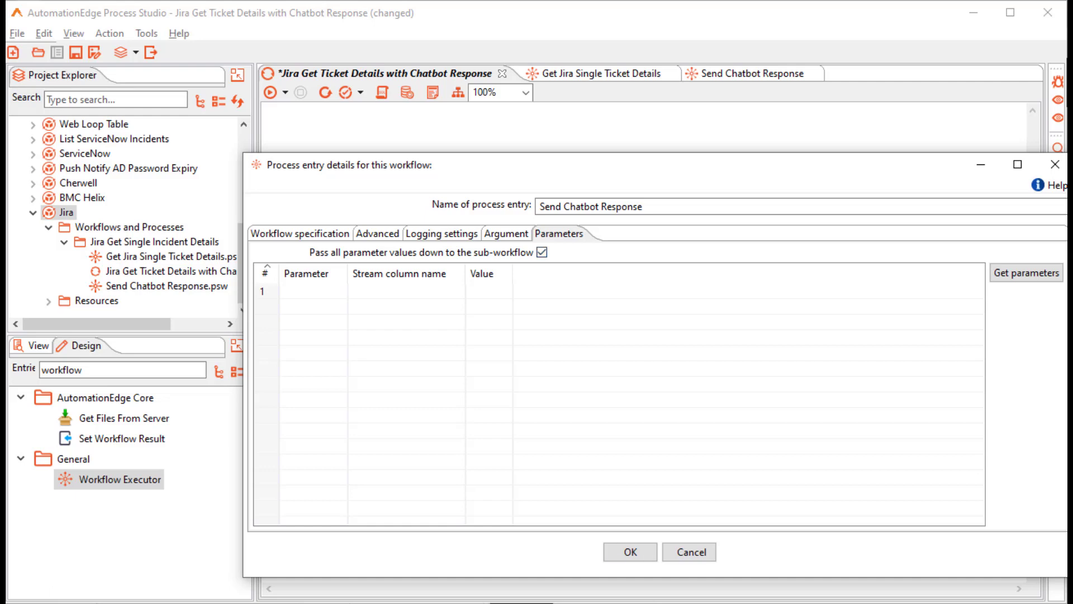
pyautogui.click(629, 553)
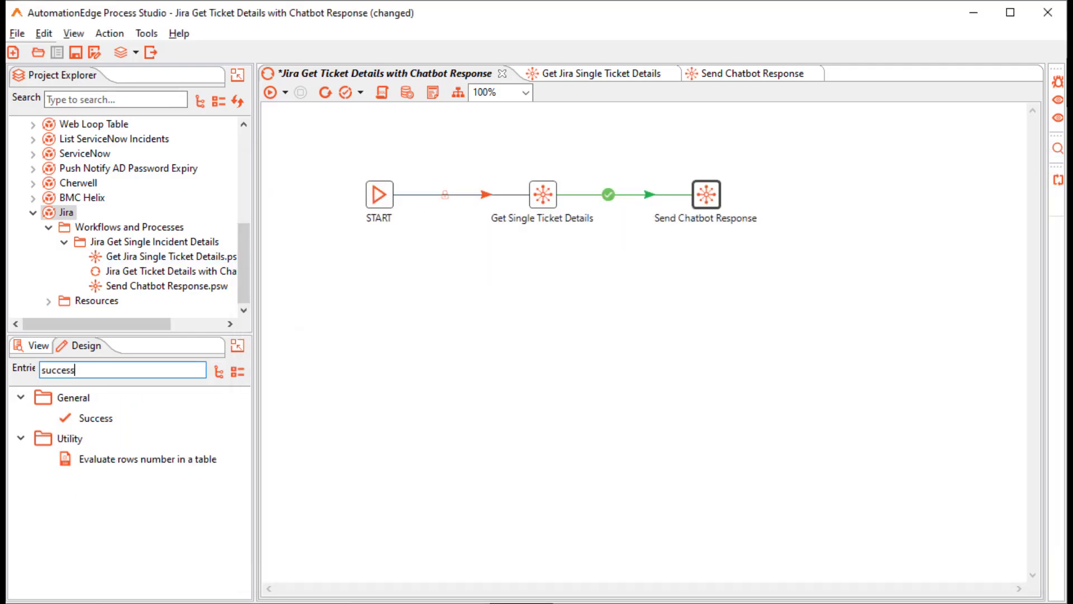
# Add a Success entry after Send Chatbot Response and place a Set Workflow Result entry below Get Single Ticket Details
pyautogui.doubleClick(96, 417)
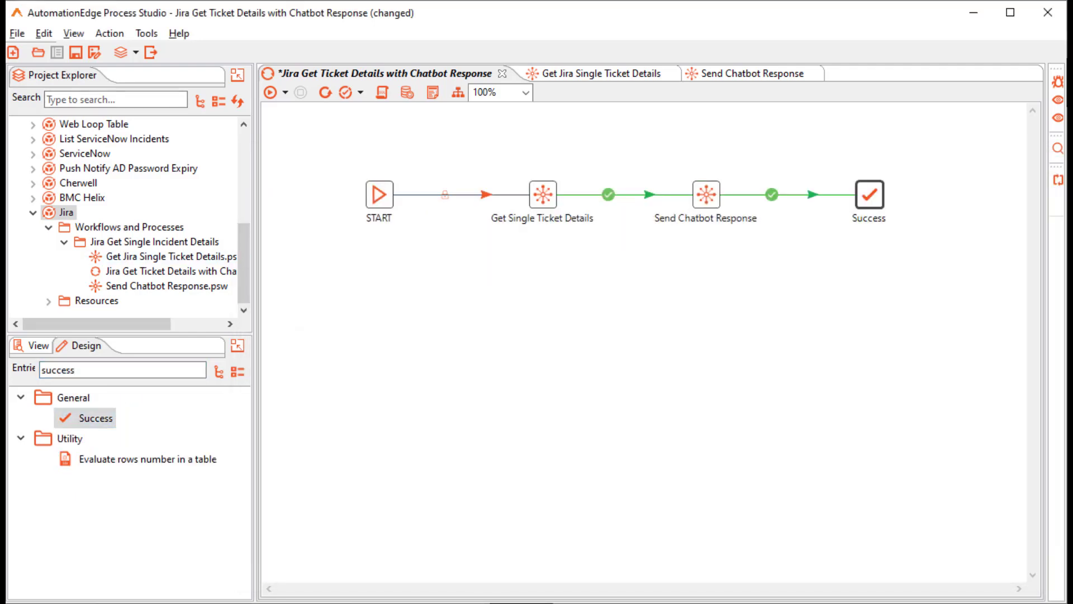
pyautogui.moveTo(870, 195)
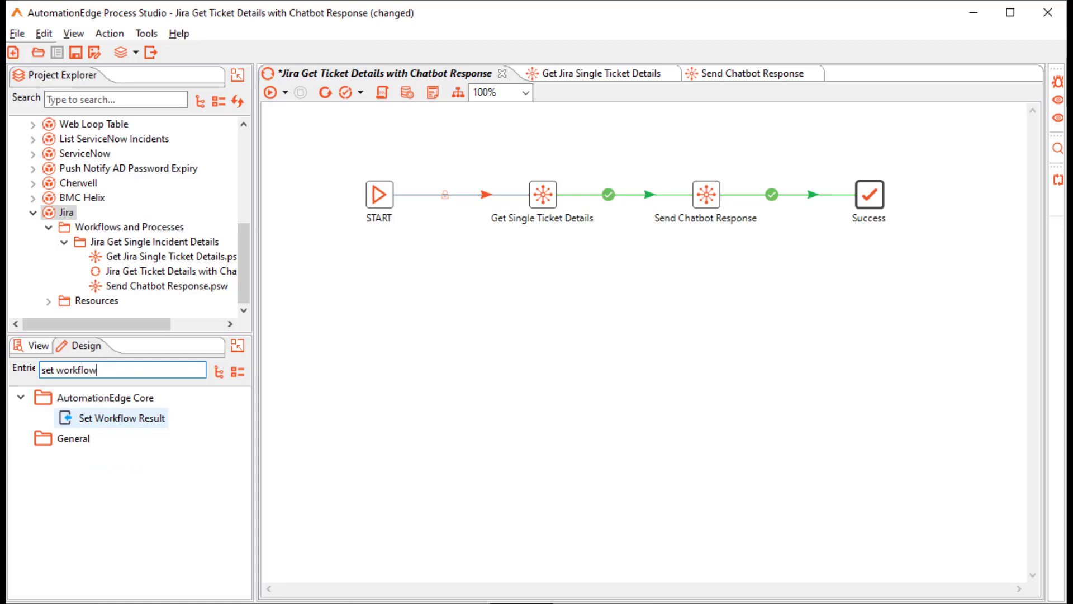
pyautogui.moveTo(111, 418); pyautogui.dragTo(549, 337)
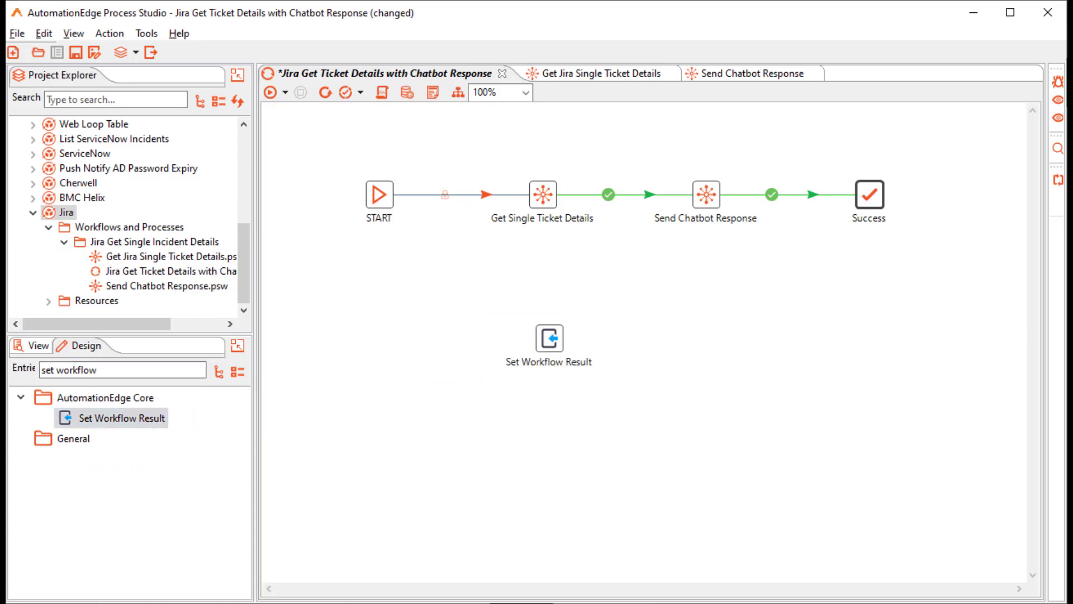
# Connect Get Single Ticket Details and Send Chatbot Response to Set Workflow Result with failure hops
pyautogui.moveTo(543, 194)
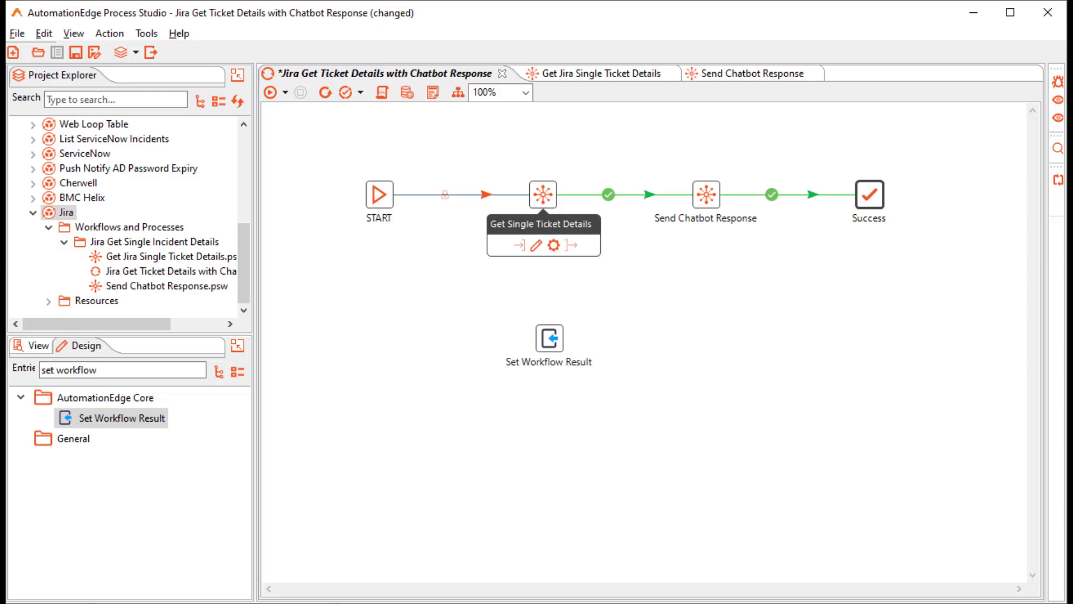
pyautogui.moveTo(571, 244); pyautogui.dragTo(549, 338)
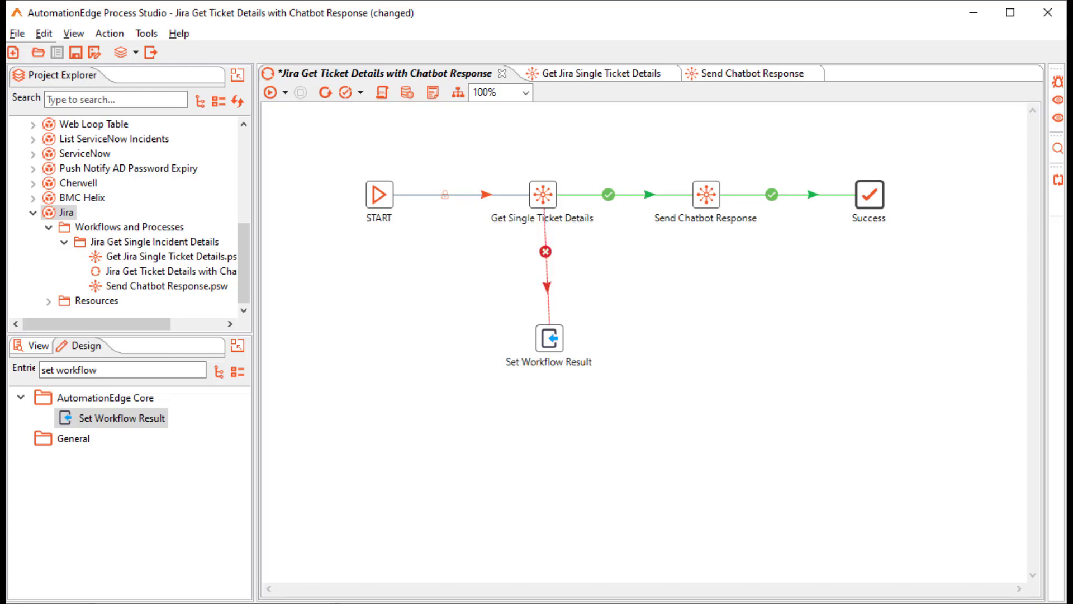
pyautogui.moveTo(706, 195)
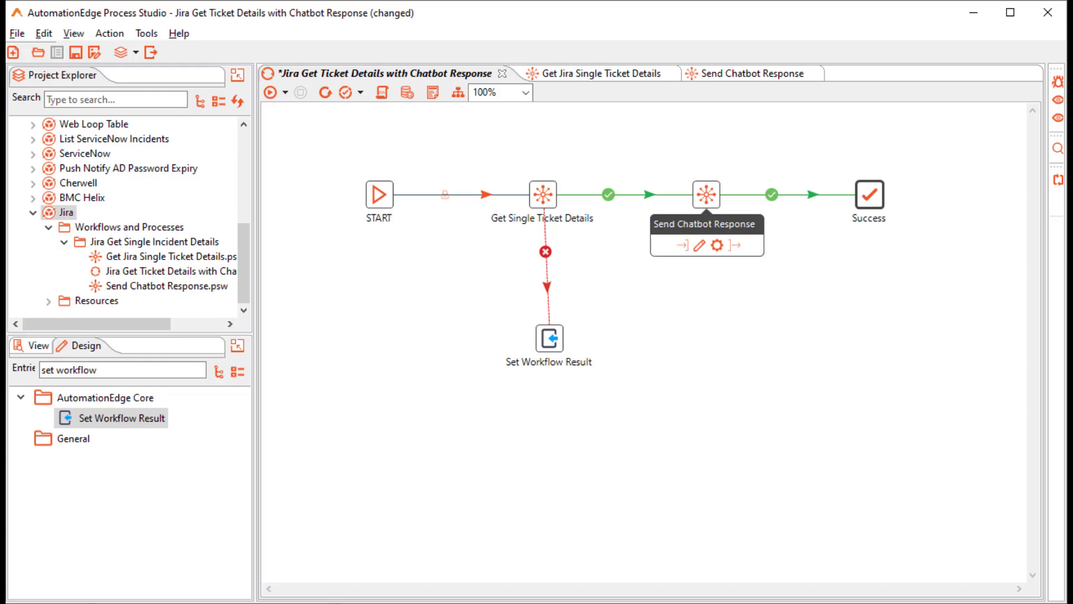
pyautogui.click(735, 245)
pyautogui.click(549, 338)
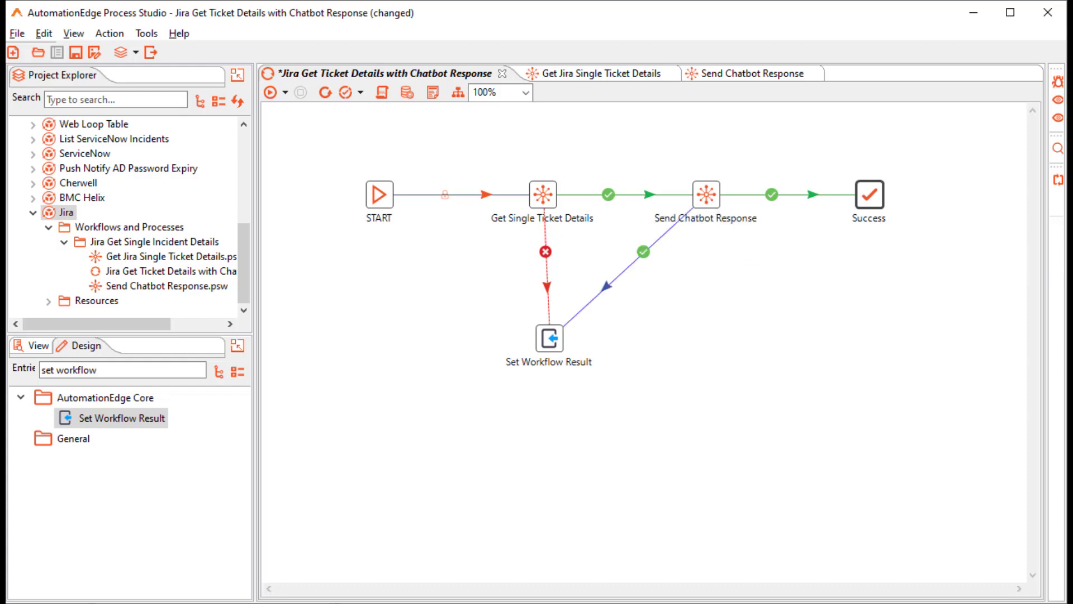
pyautogui.moveTo(549, 339)
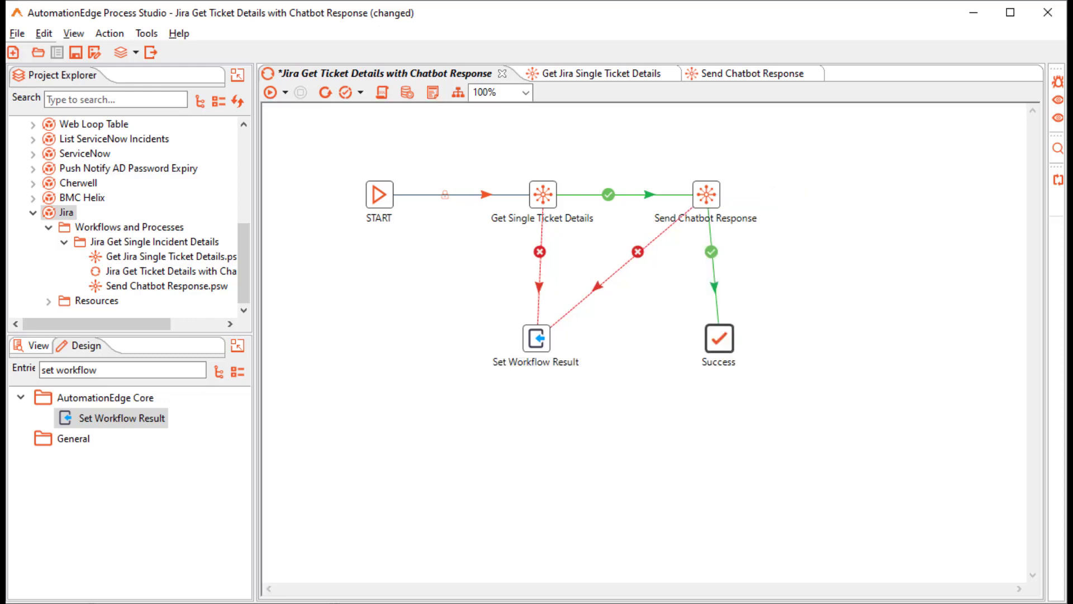
# Align Success below Send Chatbot Response, link Set Workflow Result to it with a success hop, and save the process
pyautogui.moveTo(719, 338); pyautogui.dragTo(707, 325)
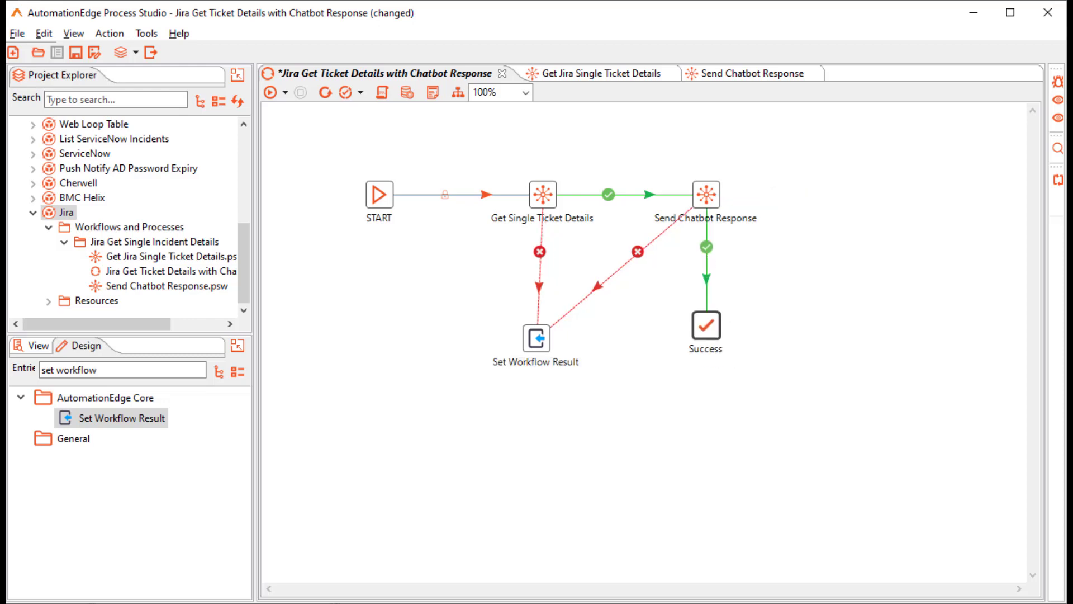
pyautogui.moveTo(536, 338)
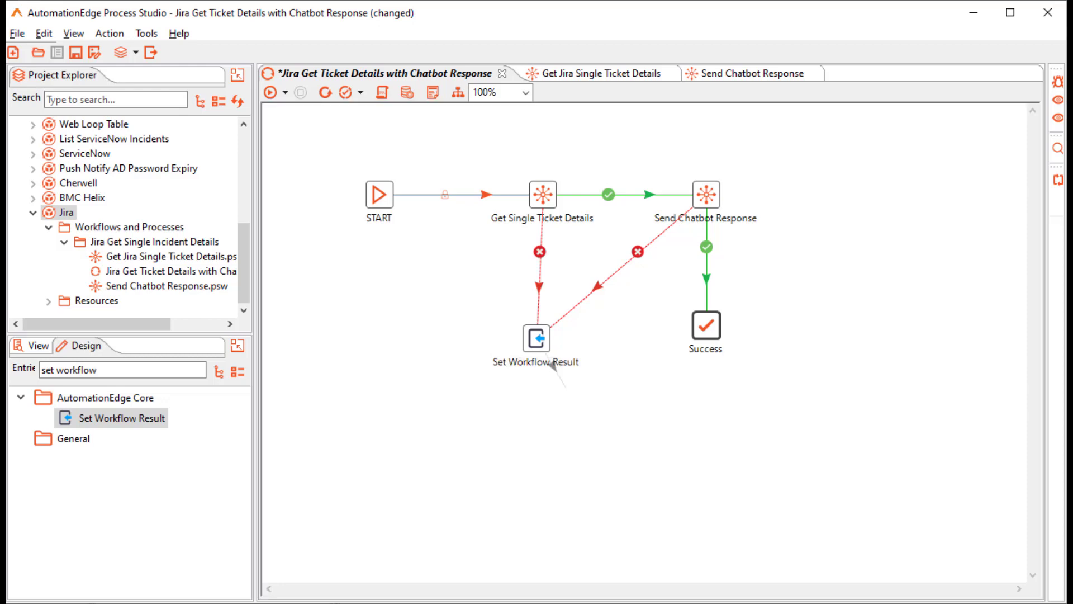
pyautogui.moveTo(539, 341)
pyautogui.mouseDown()
pyautogui.moveTo(706, 327)
pyautogui.moveTo(707, 338)
pyautogui.mouseUp()
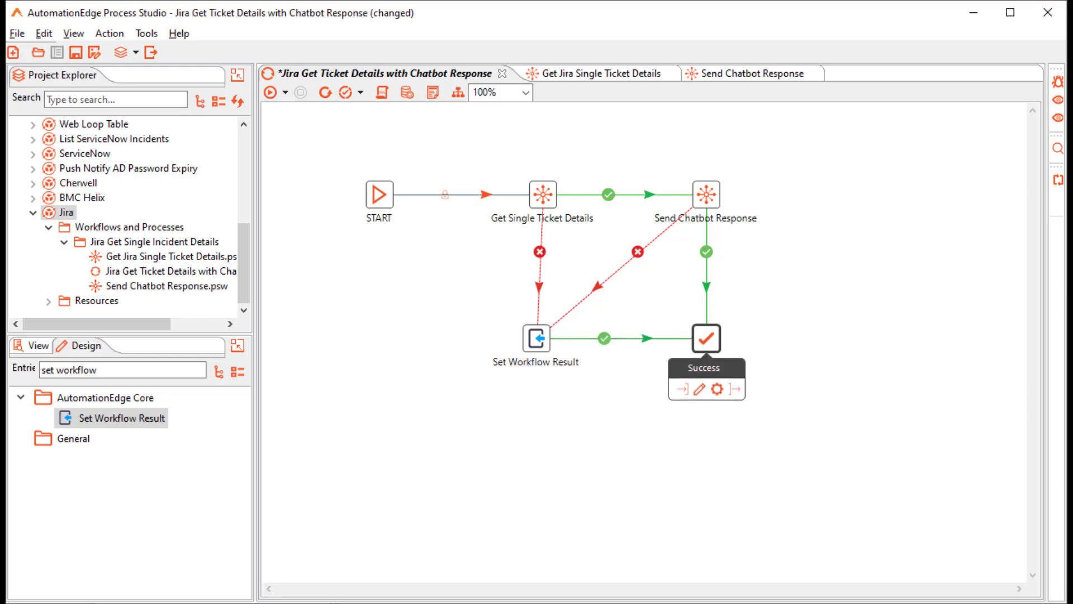
pyautogui.moveTo(379, 195); pyautogui.dragTo(393, 195)
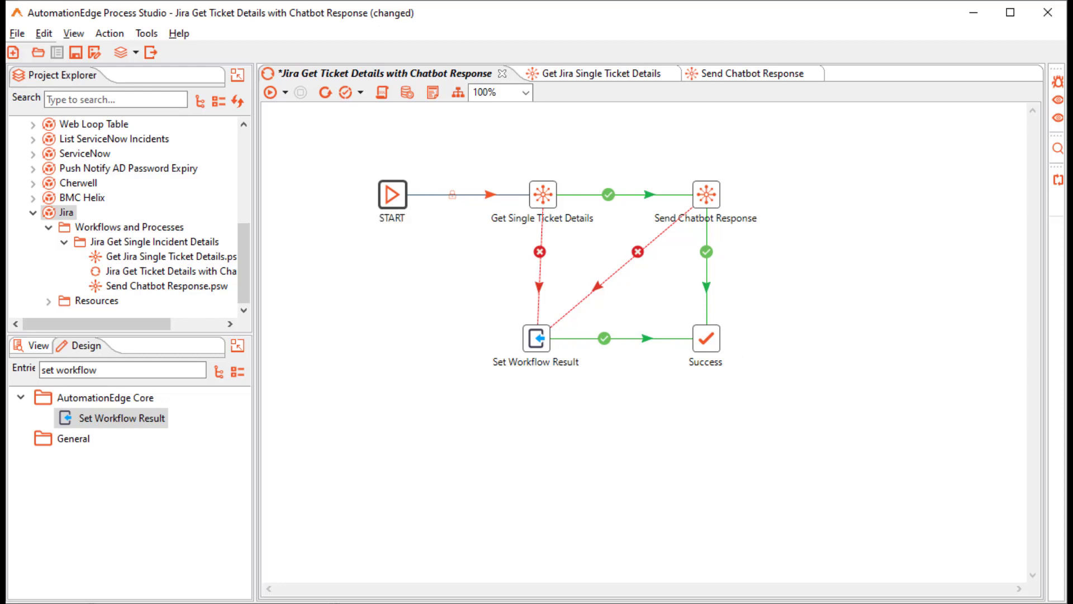
pyautogui.hotkey('ctrl', 's')
# In the Send Chatbot Response workflow's properties, add parameters L_ChatbotEndPoint described as "Chatbot End Point" and L_successMsg described as "successMsg"
pyautogui.click(732, 74)
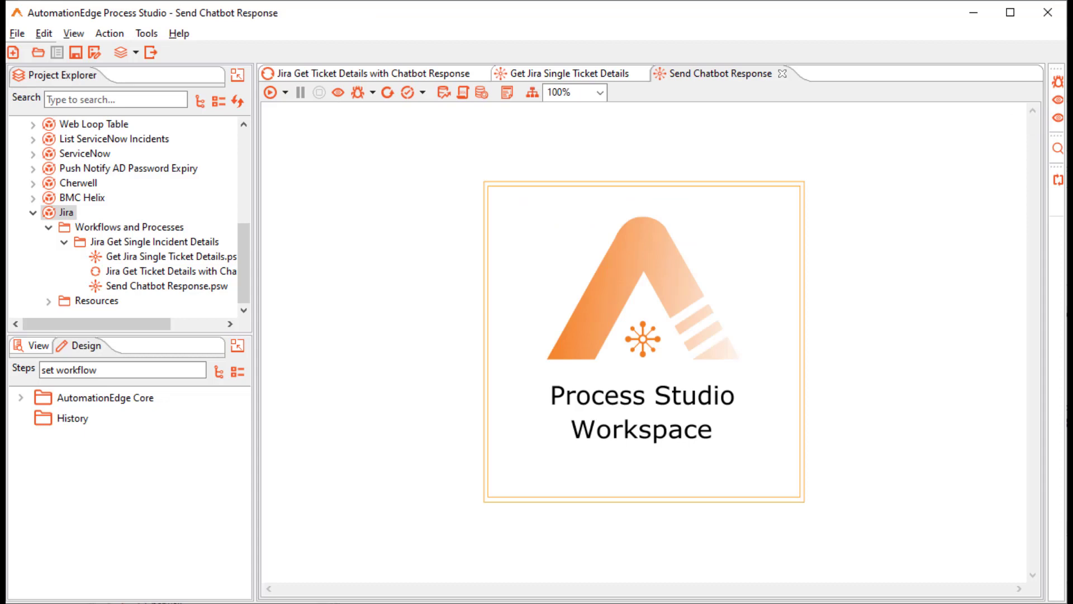
pyautogui.hotkey('ctrl', 't')
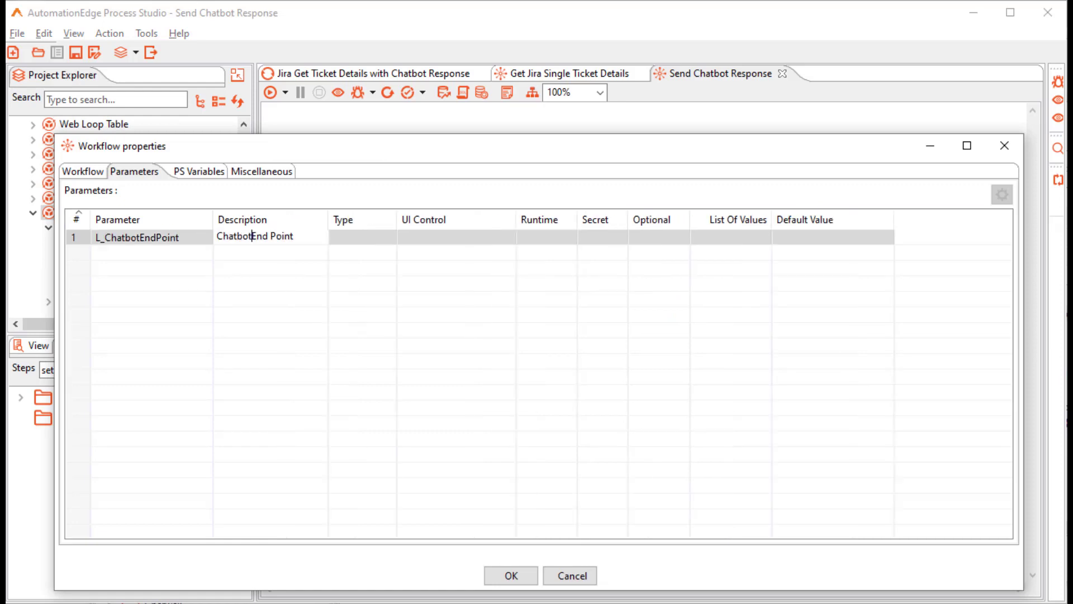
pyautogui.press('Return')
pyautogui.write('L_successMsg')
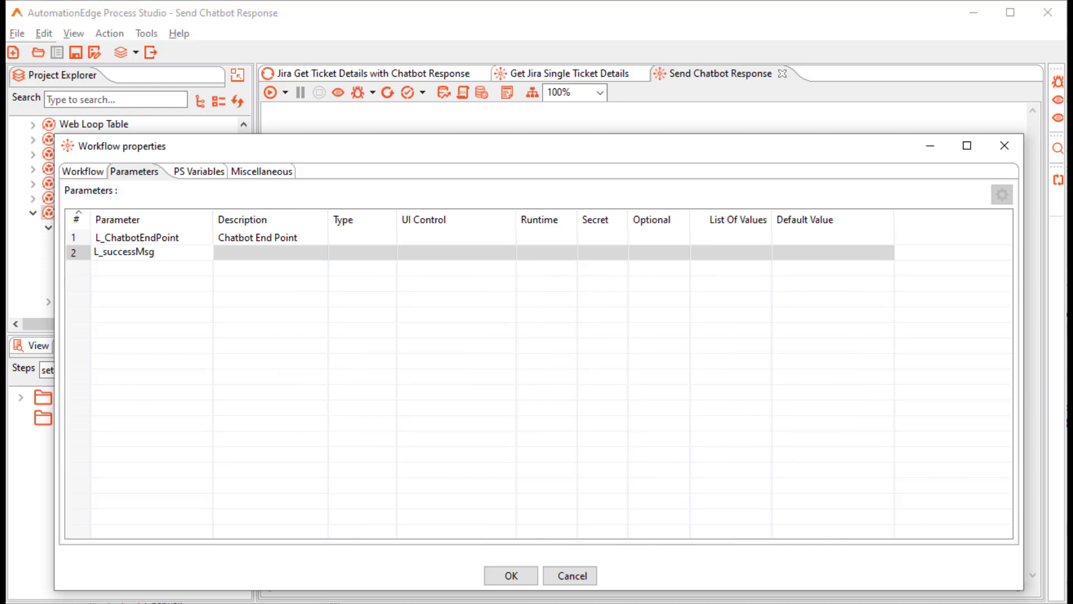
pyautogui.press('Tab')
pyautogui.press('Return')
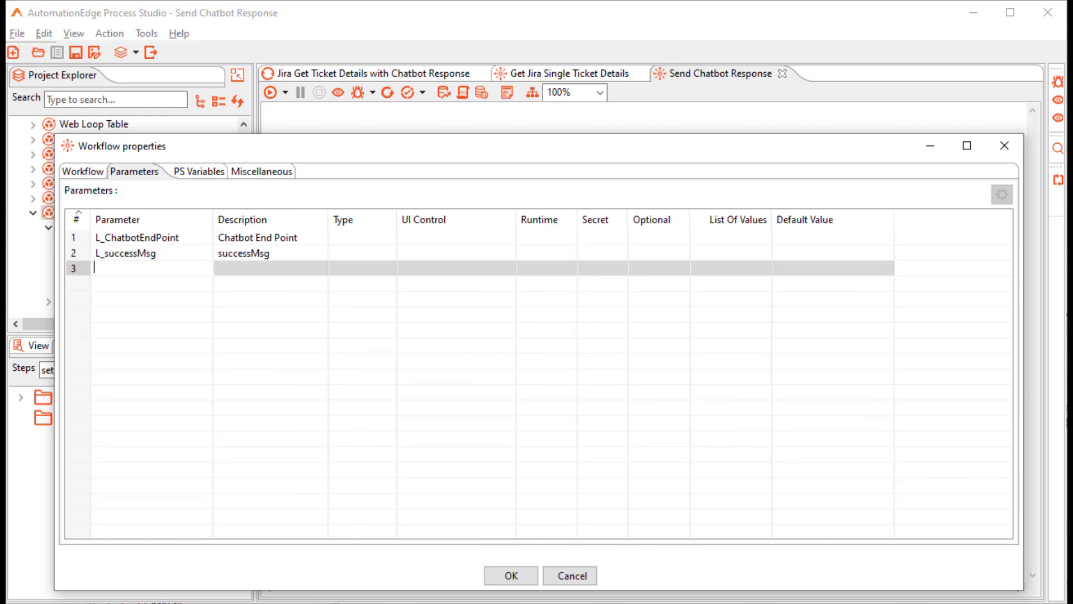
# Add the parameters L_aeStatus with description "aeStatus" and L_errorMsg with description "errorMsg"
pyautogui.write('L_aeStatus')
pyautogui.press('Return')
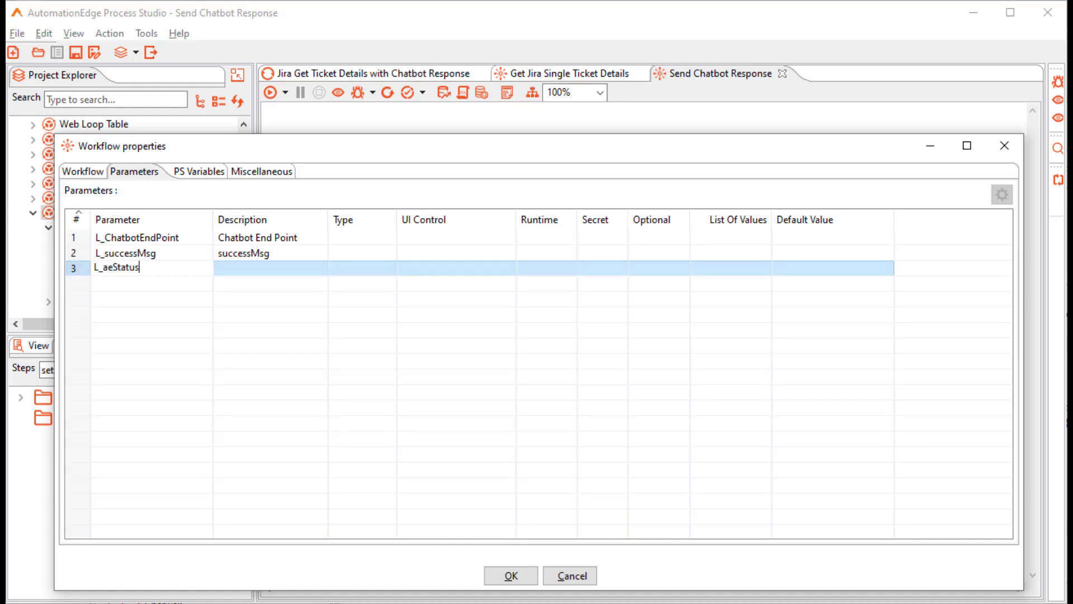
pyautogui.press('Tab')
pyautogui.press('Return')
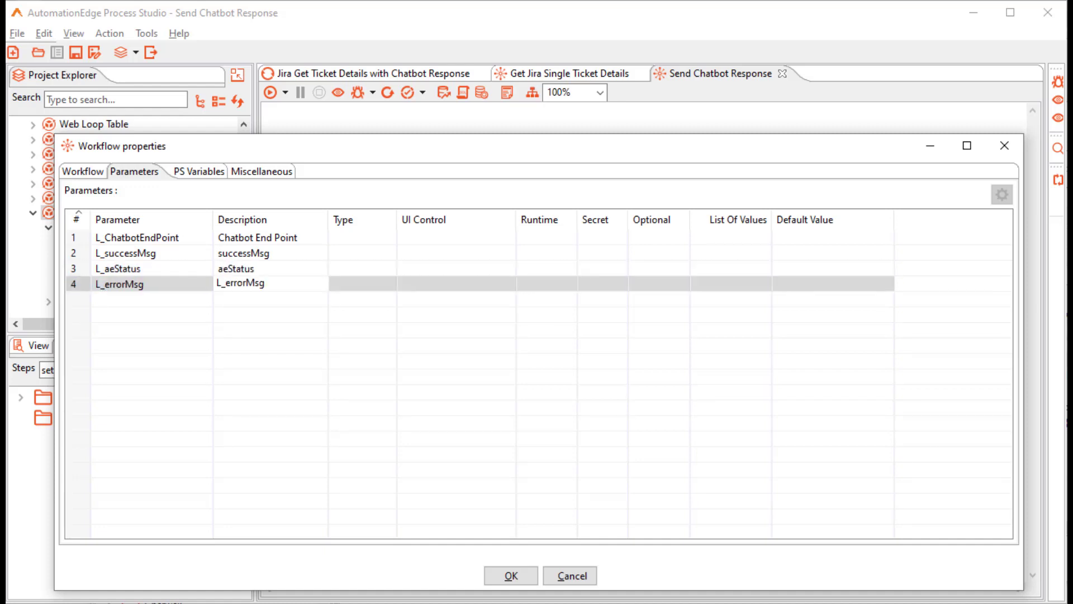
pyautogui.press('BackSpace')
pyautogui.press('BackSpace')
pyautogui.press('Return')
# Add the parameters L_AdditionalInfo with description "Additional Info" and L_TicketId with description "TicketId"
pyautogui.write('L_AdditionalInfo')
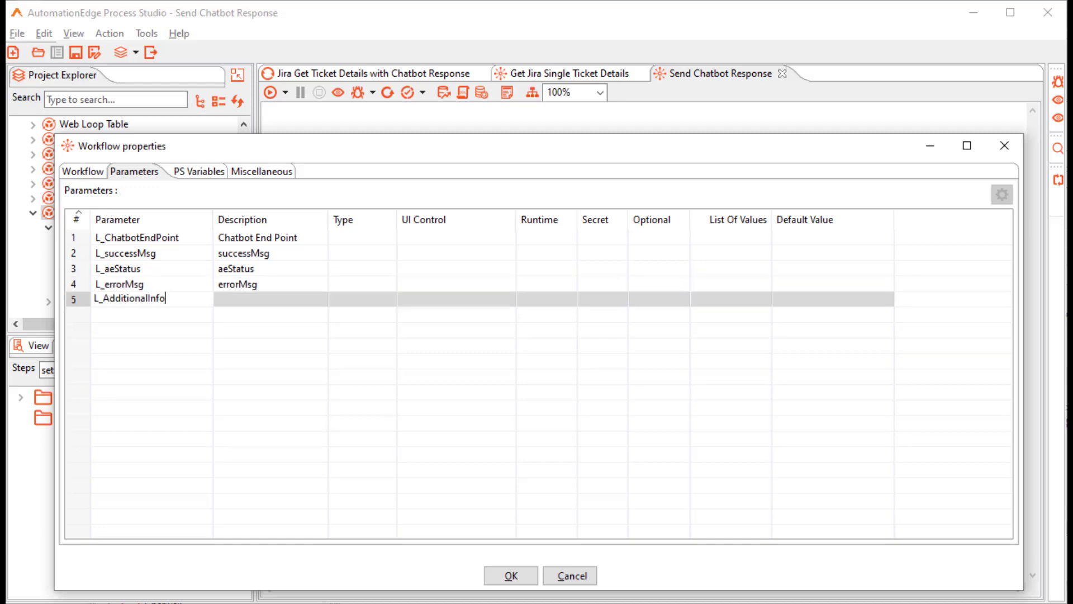
pyautogui.click(270, 299)
pyautogui.write('Additional Info')
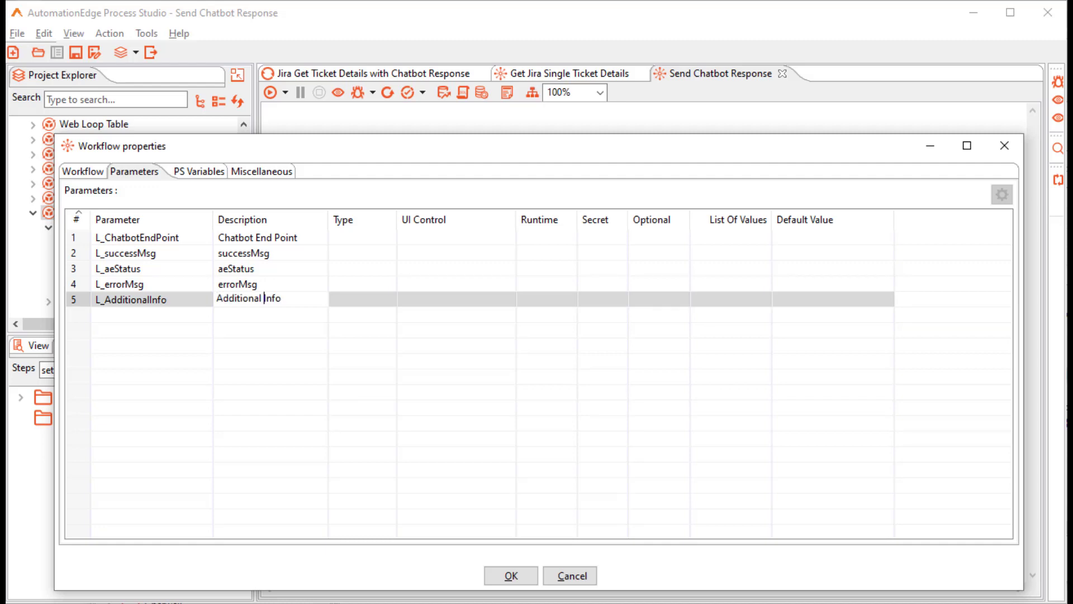
pyautogui.press('Return')
pyautogui.write('L_TicketId')
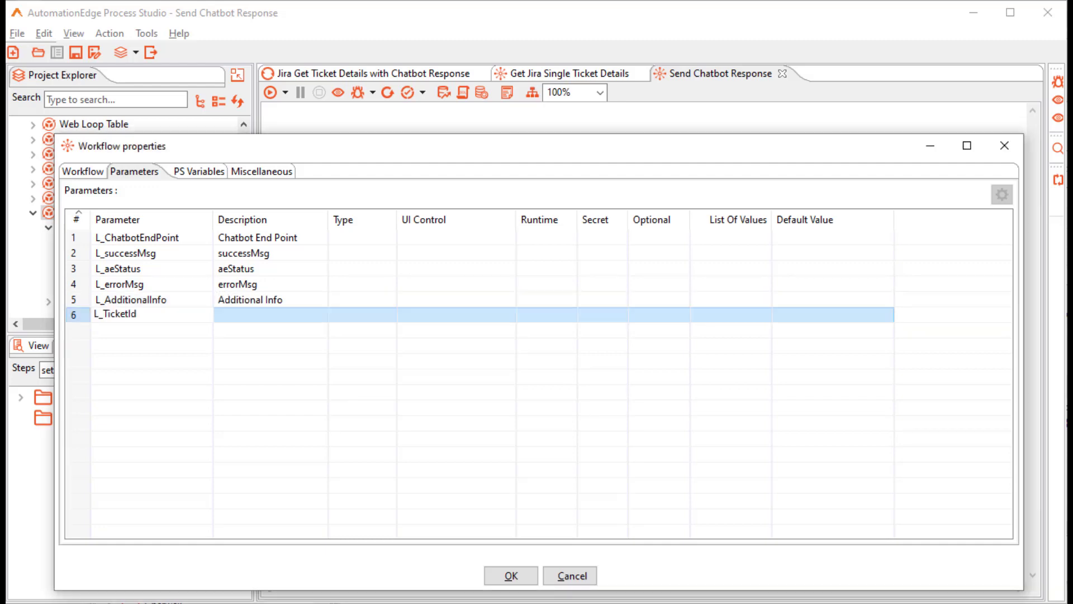
pyautogui.press('Tab')
pyautogui.write('Ticket Id')
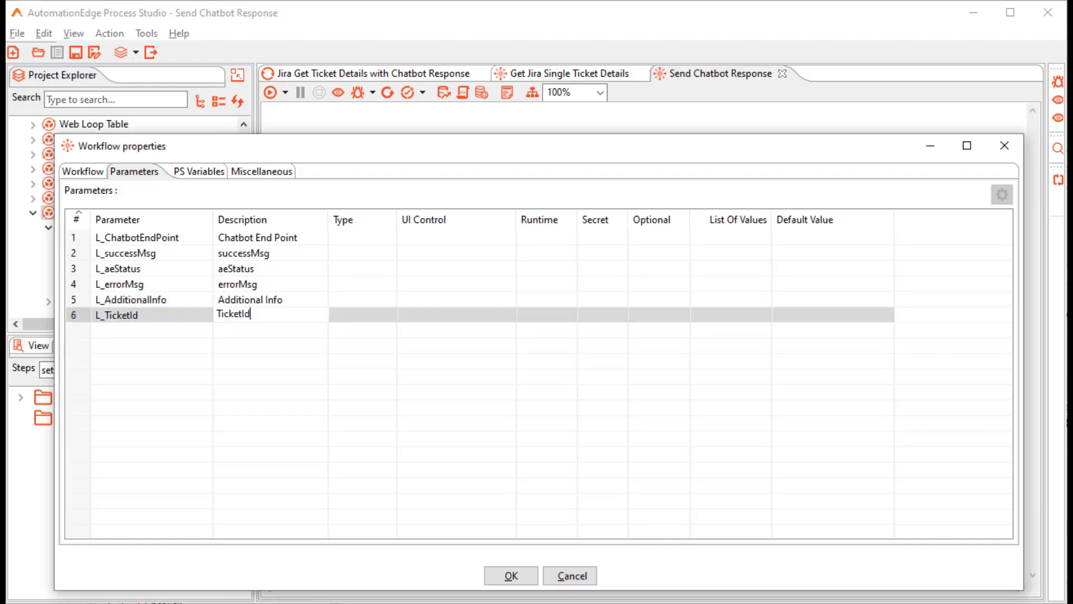
# Add the parameters L_Title described as "Short Description", L_CreationDate described as "Creation Date", and L_Status described as "Status"
pyautogui.press('Return')
pyautogui.write('L_Title')
pyautogui.press('Tab')
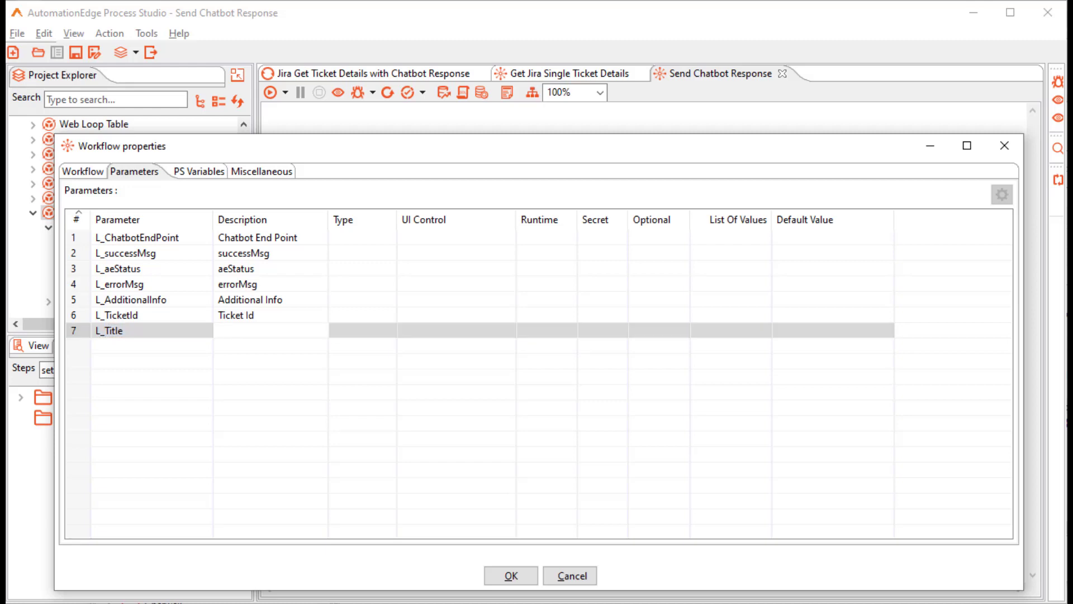
pyautogui.write('Short Description')
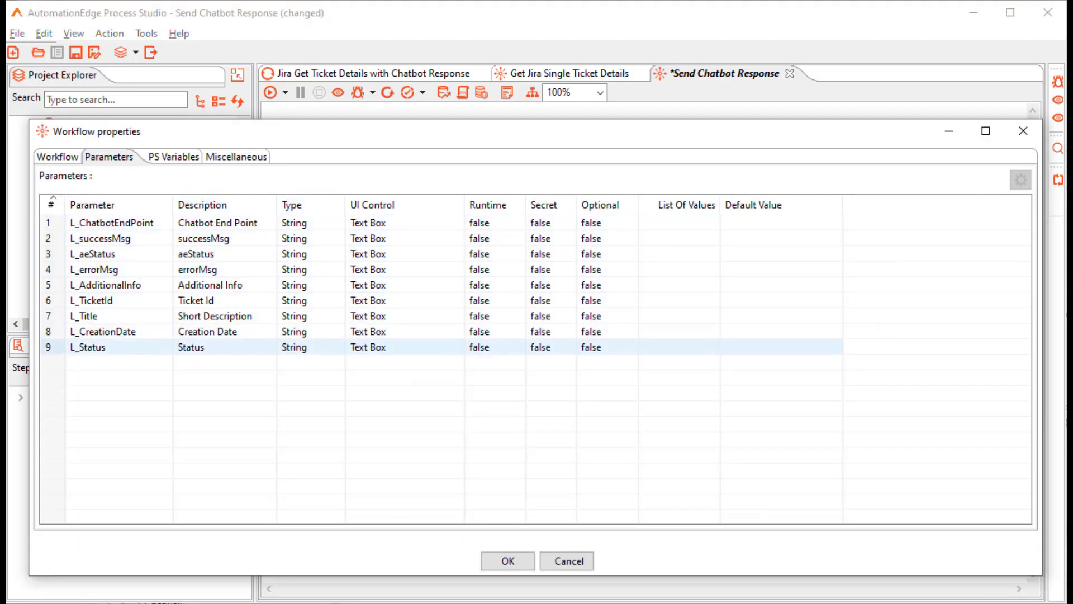
# Set the L_aeStatus parameter's type to Boolean and accept the workflow properties
pyautogui.click(307, 254)
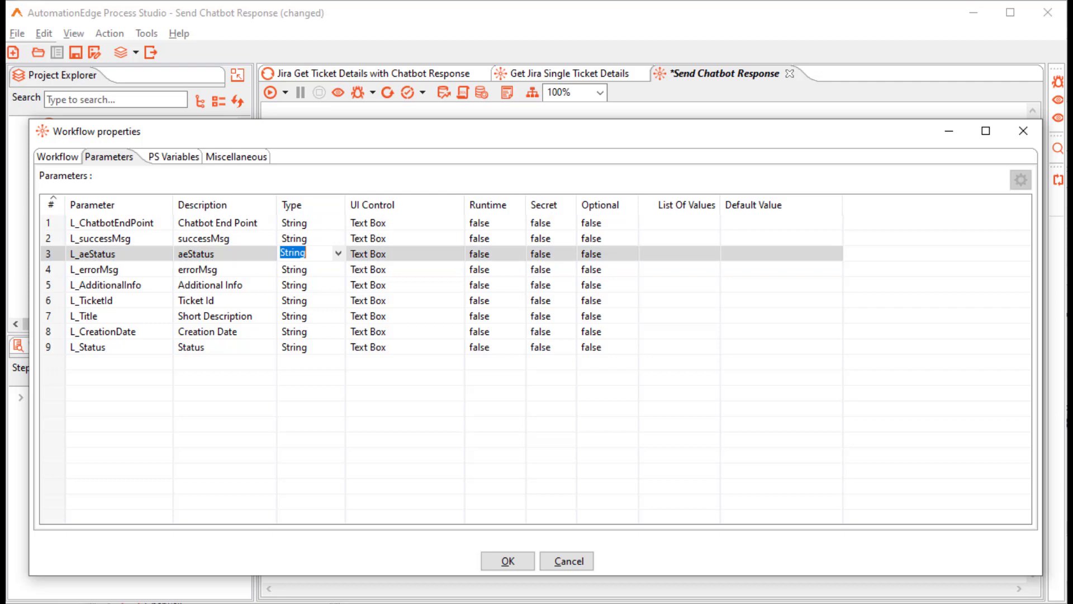
pyautogui.click(338, 253)
pyautogui.click(297, 267)
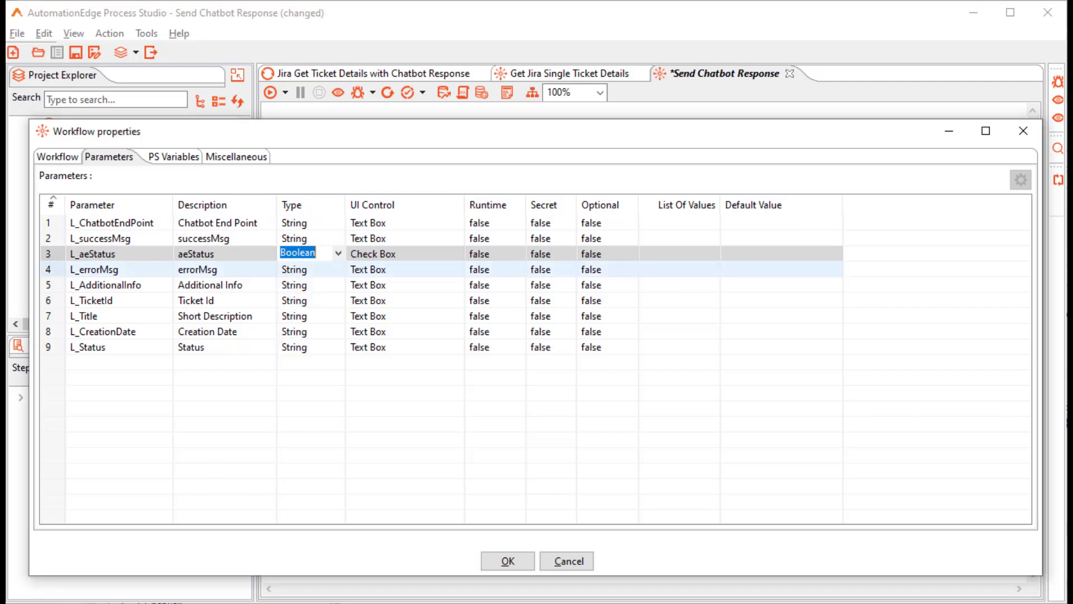
pyautogui.click(508, 560)
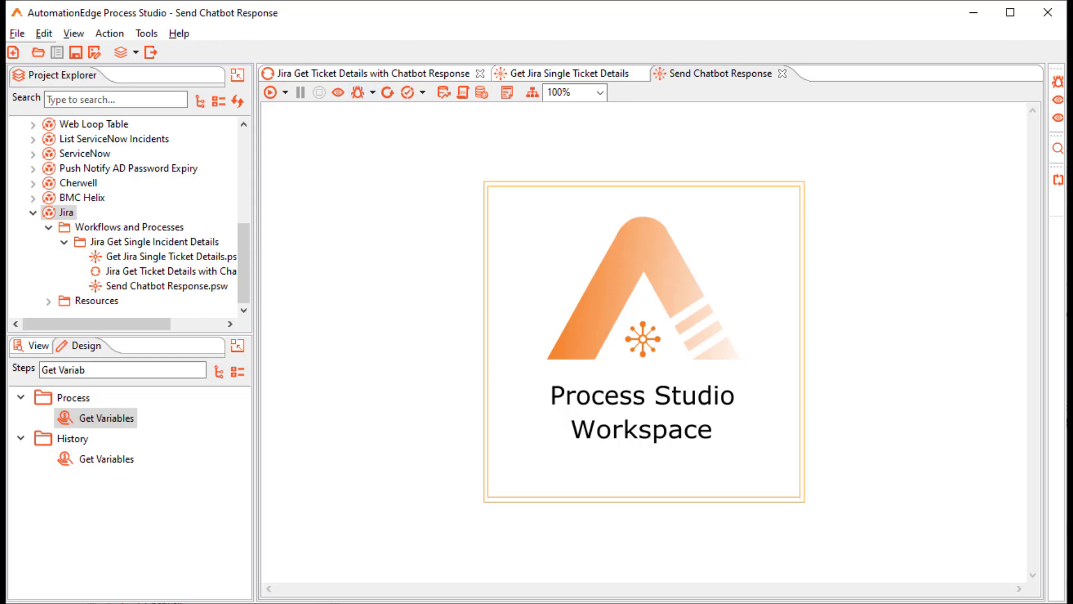
# In the main process's Send Chatbot Response entry, fetch the parameters and set L_ChatbotEndPoint to ${ChatbotEndPoint}, L_AdditionalInfo to ${AdditionalInfo} and L_TicketId to ${TicketID}
pyautogui.click(380, 74)
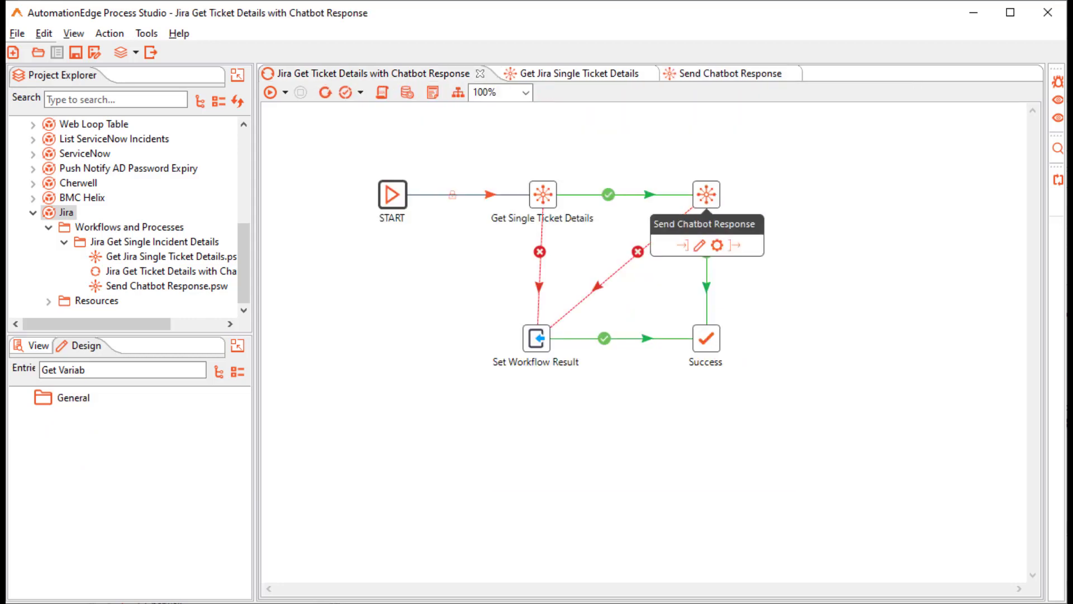
pyautogui.doubleClick(706, 195)
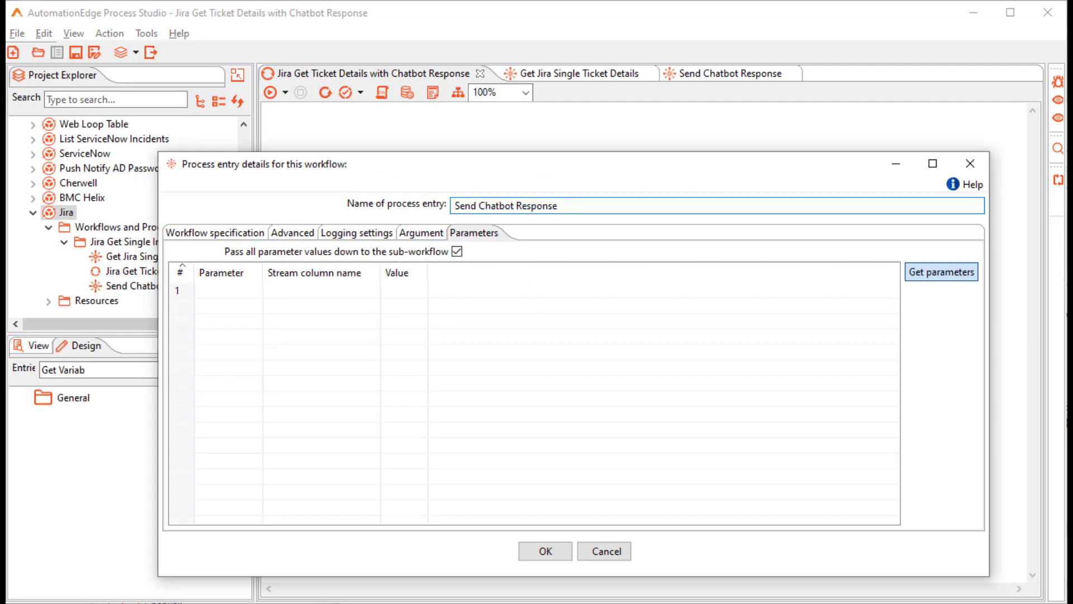
pyautogui.click(941, 272)
pyautogui.click(445, 291)
pyautogui.hotkey('ctrl', 'space')
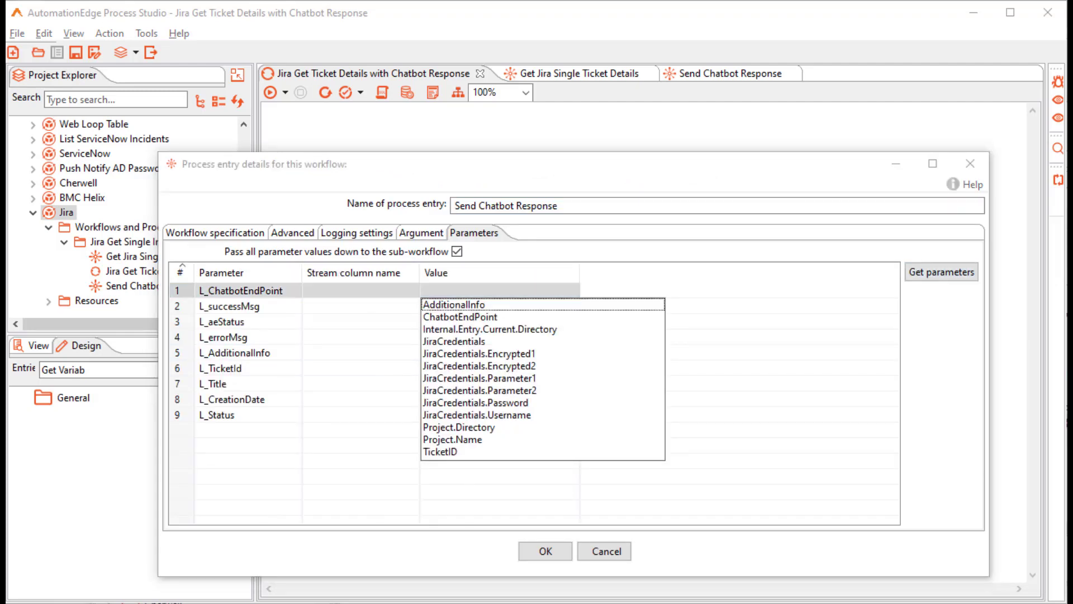
pyautogui.press('Down')
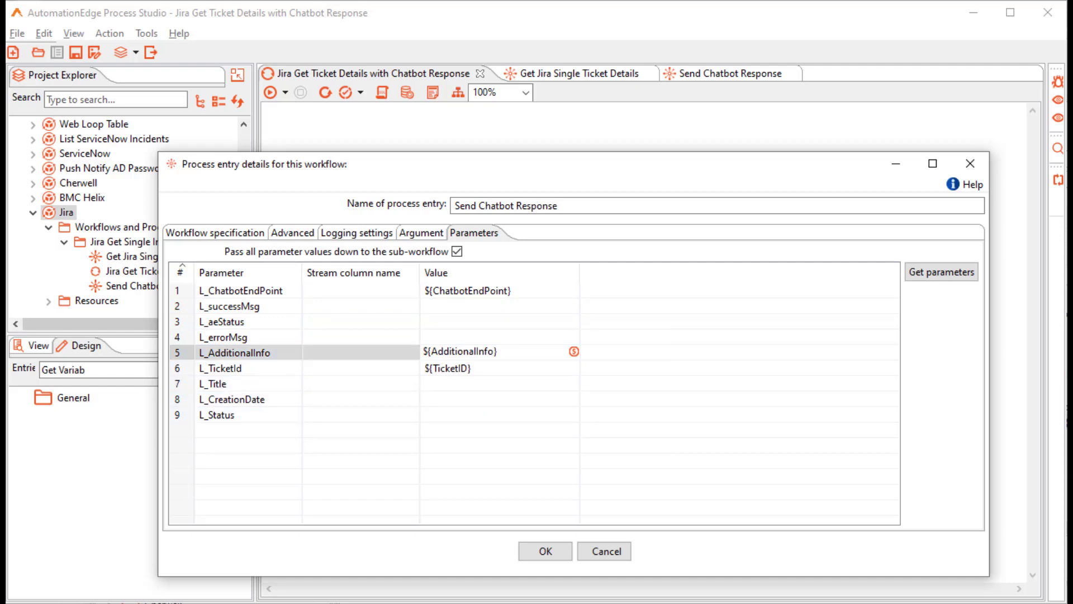
pyautogui.click(492, 306)
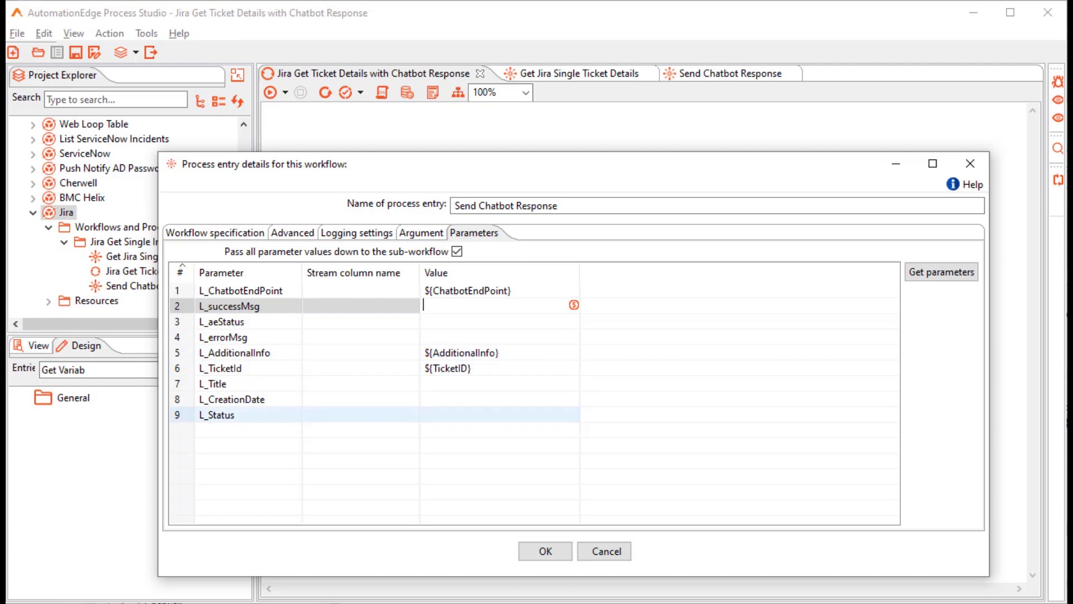
pyautogui.click(546, 552)
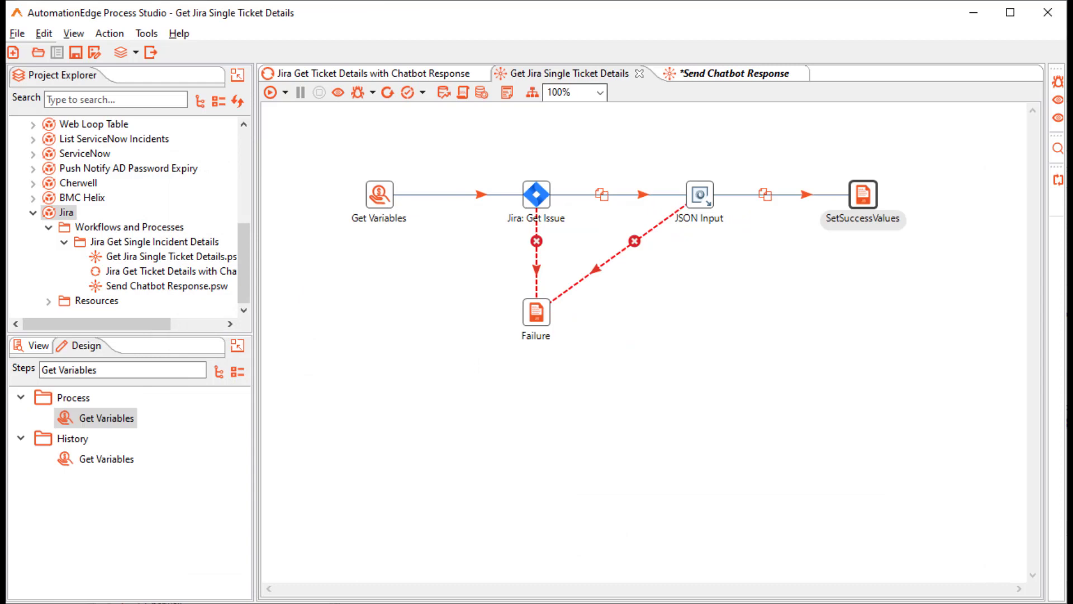
# Review the SetSuccessValues and Failure scripts in the Get Jira Single Ticket Details workflow to see which variables they set
pyautogui.doubleClick(863, 194)
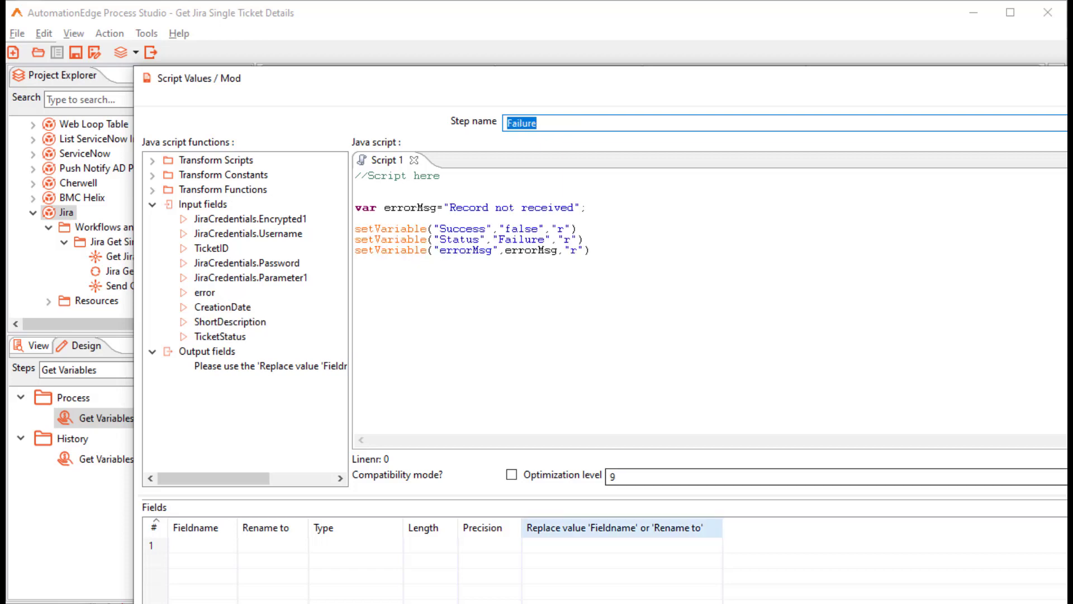
pyautogui.press('Escape')
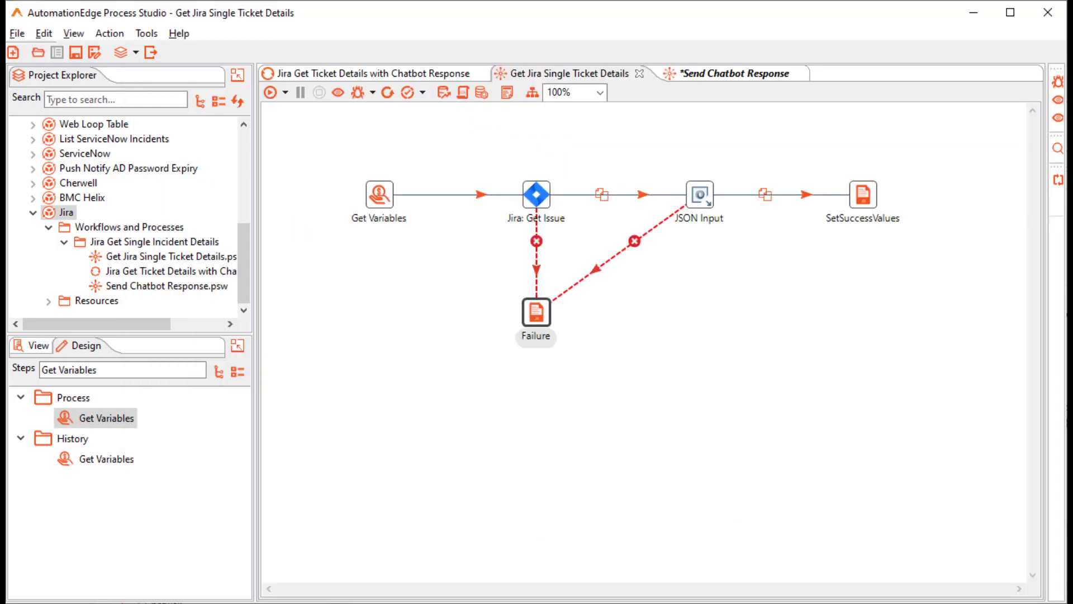
# Add a Get Variables step to Send Chatbot Response, mapping L_Title to ${ShortDescription} and the other eight L_ fields to their names without the prefix
pyautogui.click(727, 74)
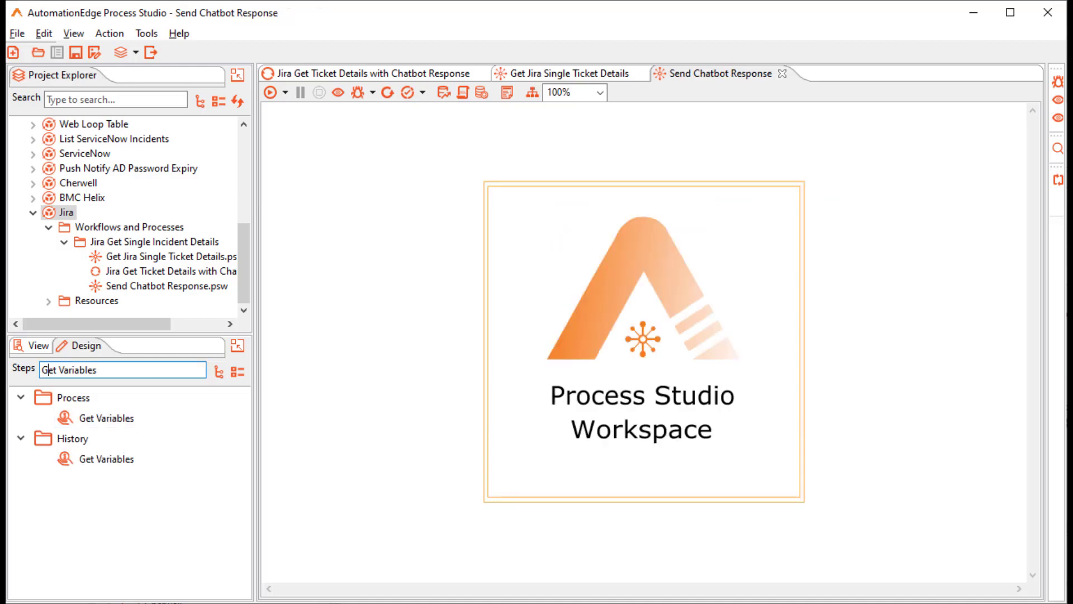
pyautogui.moveTo(106, 418); pyautogui.dragTo(438, 198)
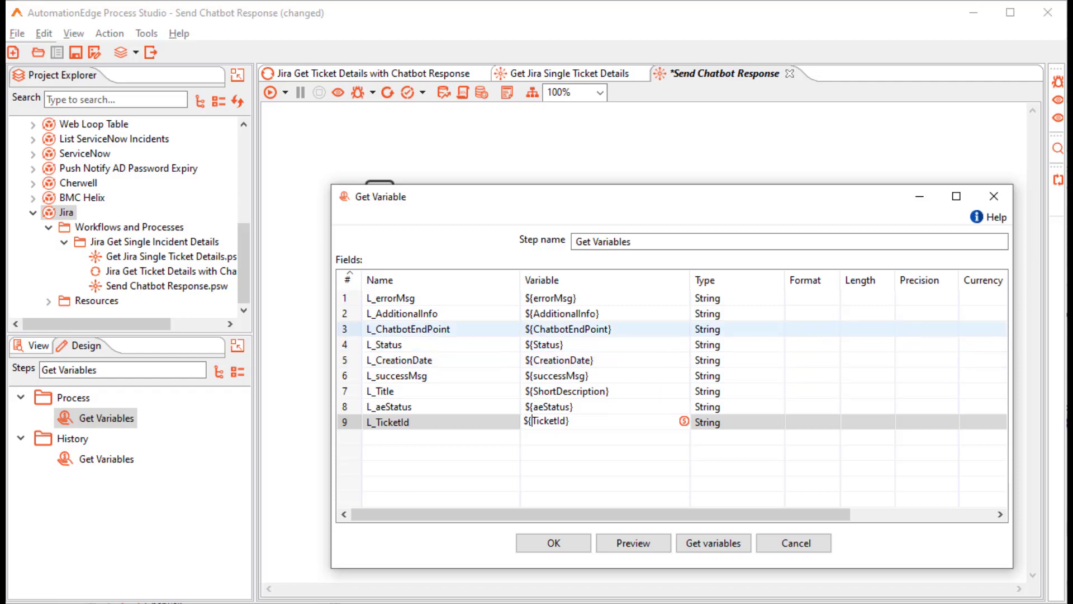
pyautogui.click(566, 543)
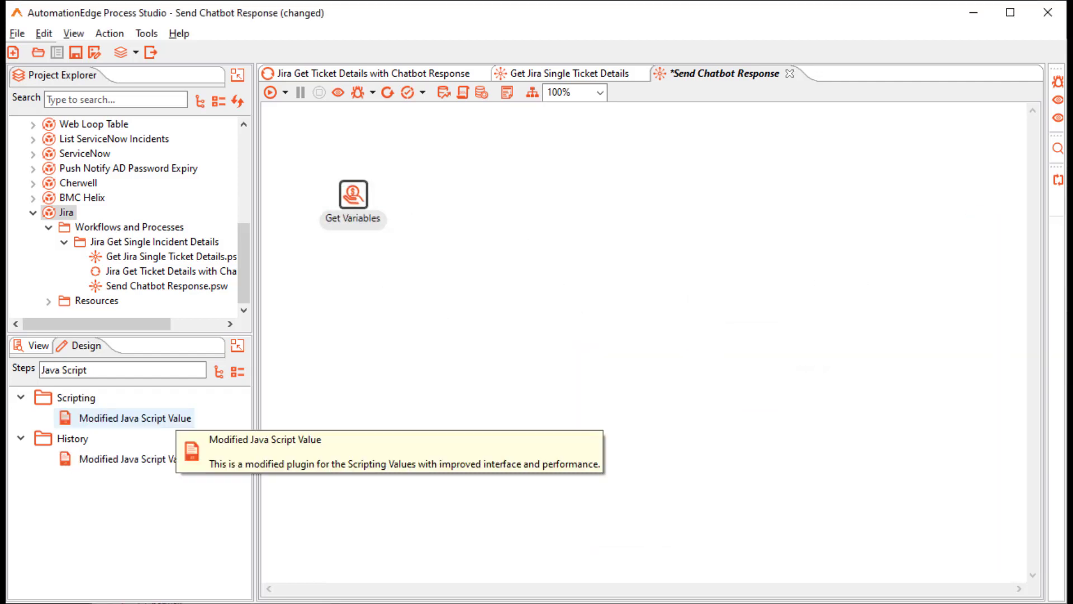
# Add a Modified Java Script Value step with the success/failure response script, and get JSONBody, aeMessage, status and aeStatus as its output fields
pyautogui.doubleClick(135, 418)
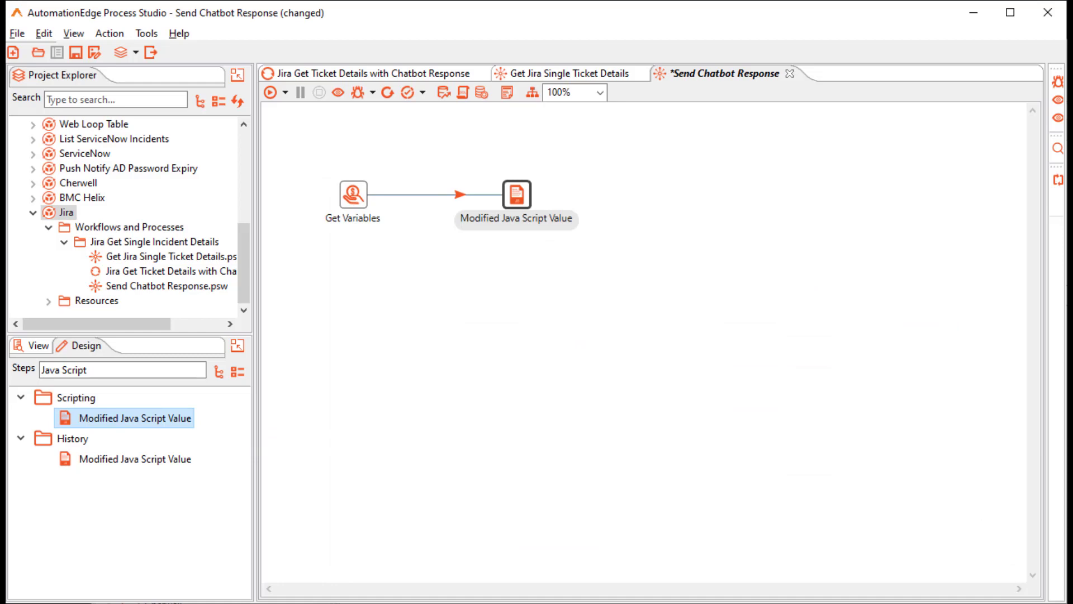
pyautogui.doubleClick(517, 194)
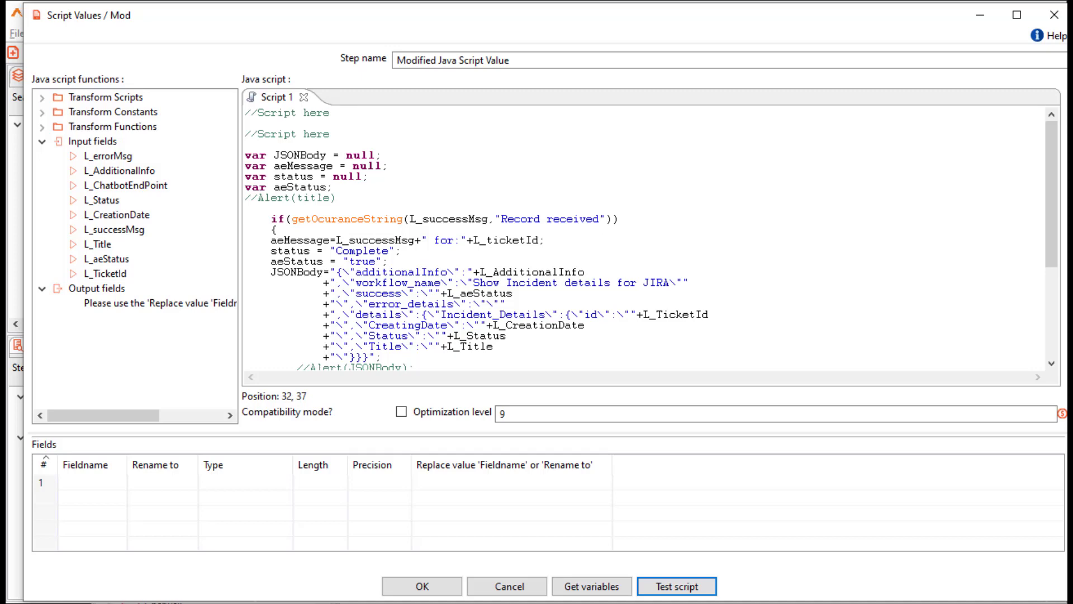
pyautogui.click(592, 586)
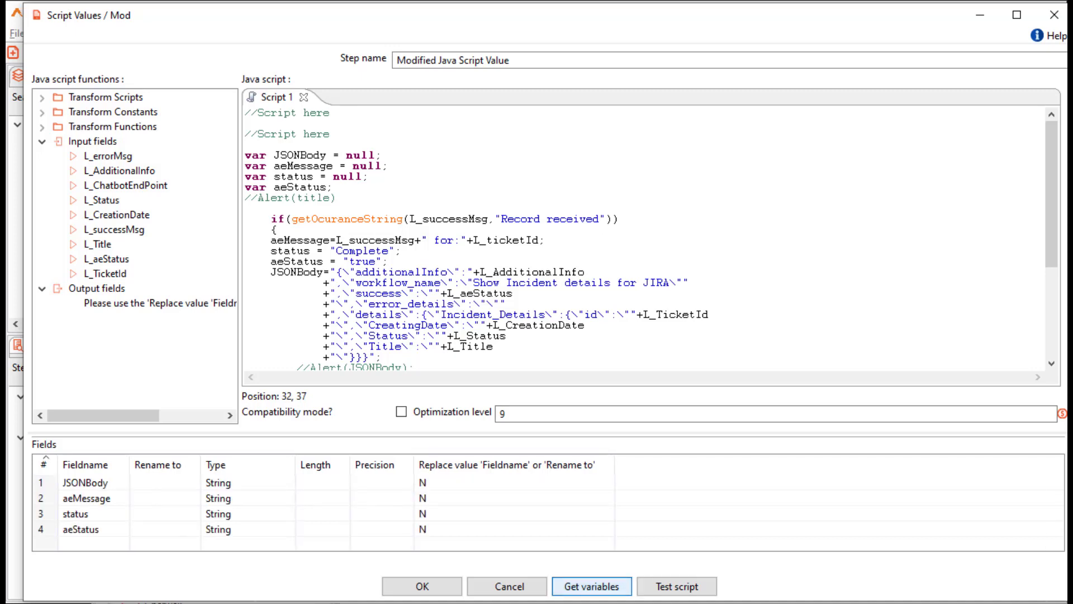
pyautogui.scroll(-1, 643, 235)
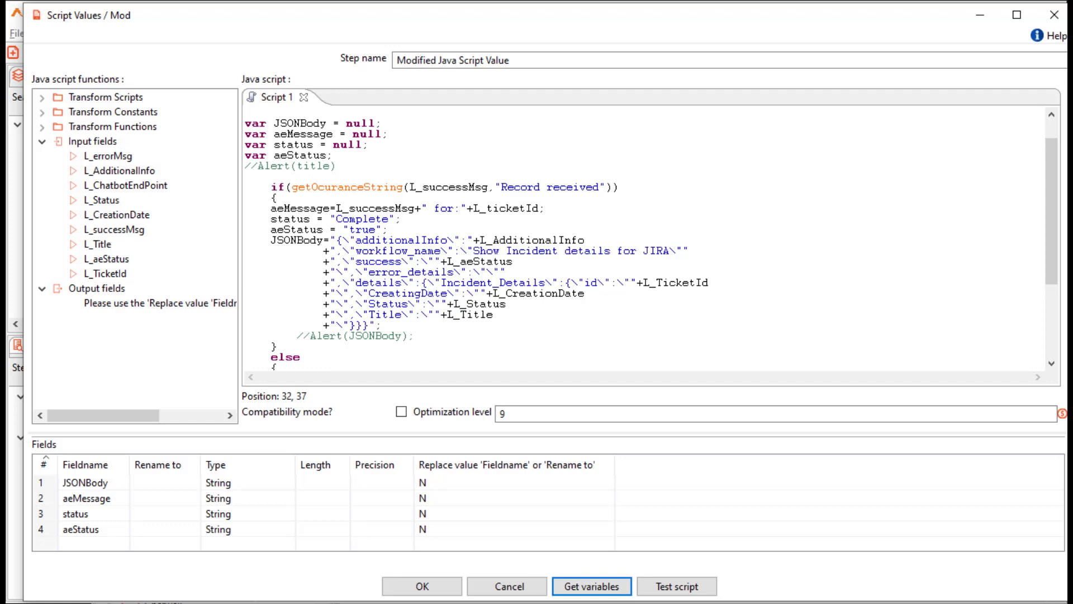
pyautogui.scroll(-4, 643, 238)
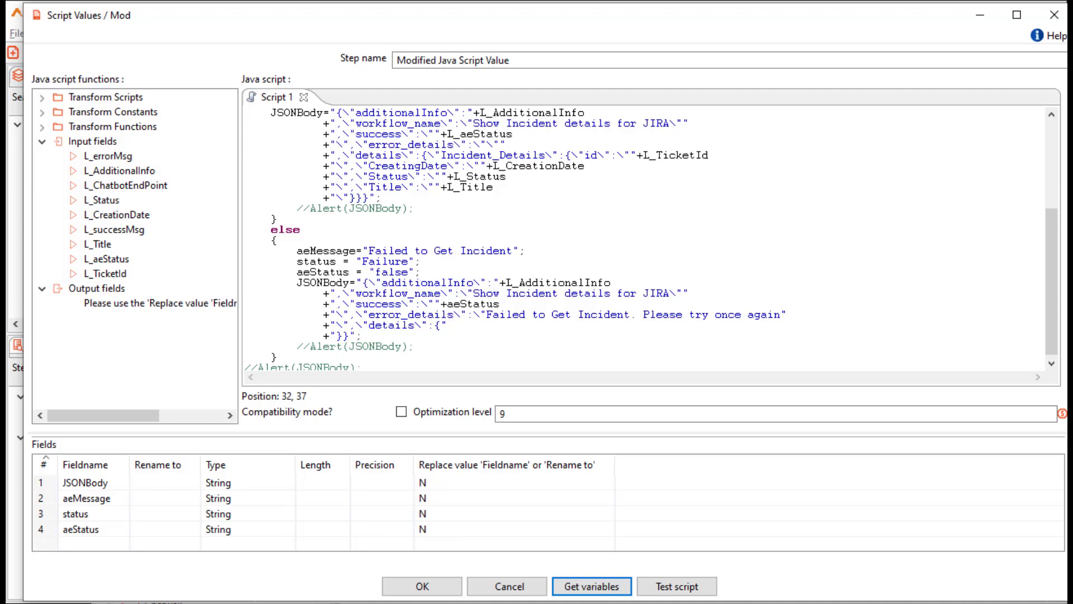
pyautogui.click(422, 585)
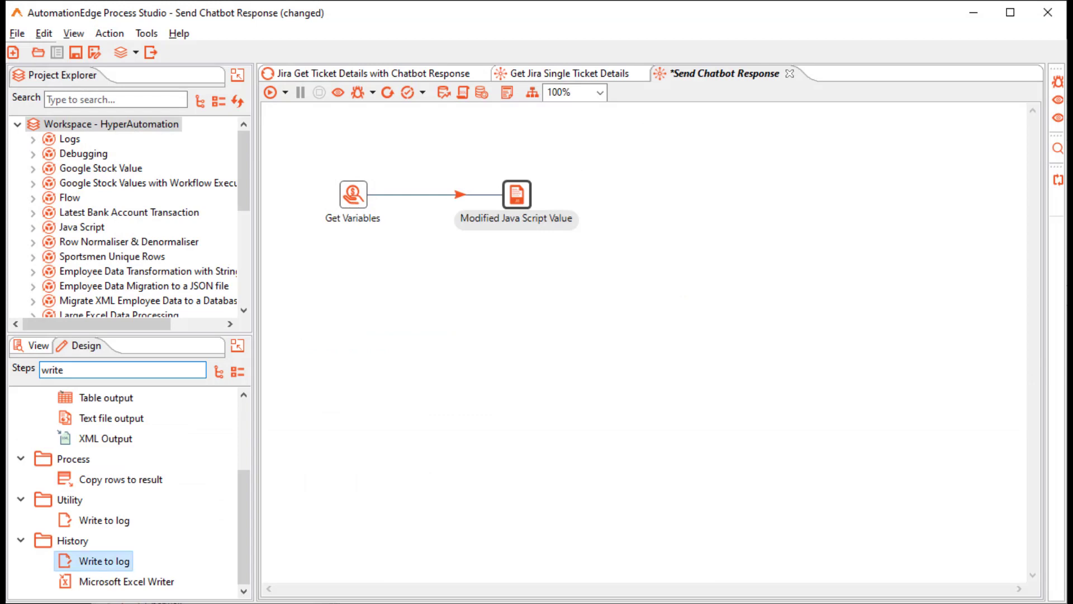
# Add a Write to log step after the script step and name it "Before Sending Response"
pyautogui.doubleClick(112, 561)
pyautogui.doubleClick(682, 194)
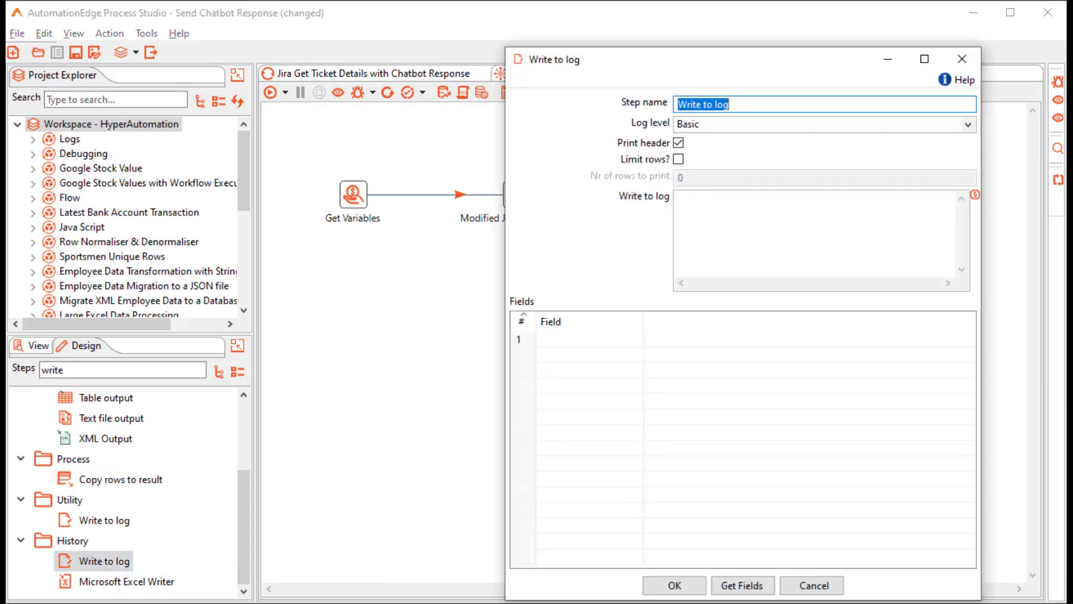
pyautogui.write('Before Sending ')
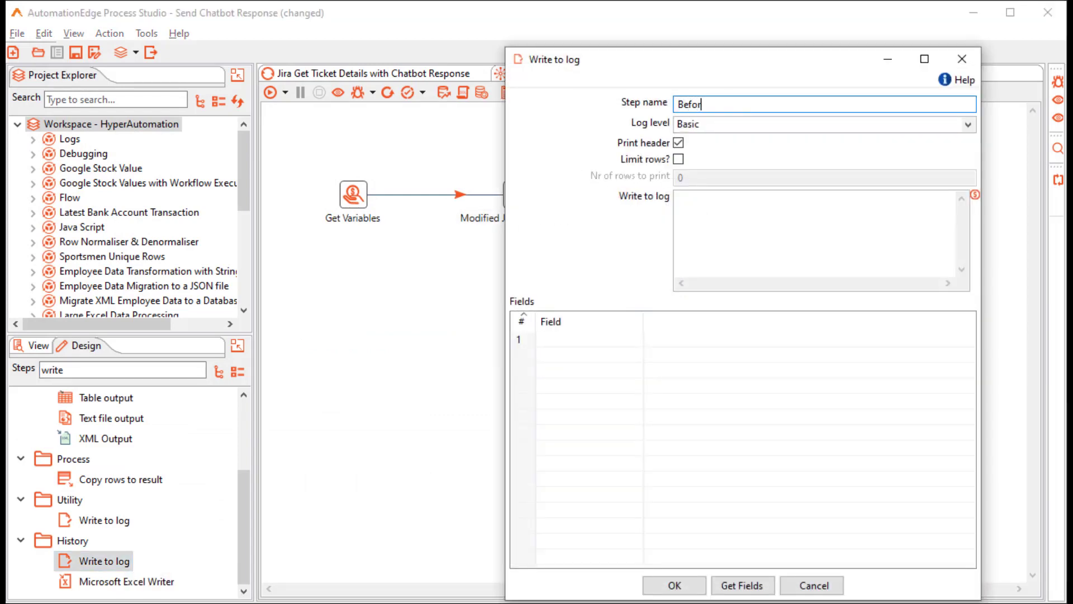
pyautogui.write('Response')
pyautogui.click(706, 104)
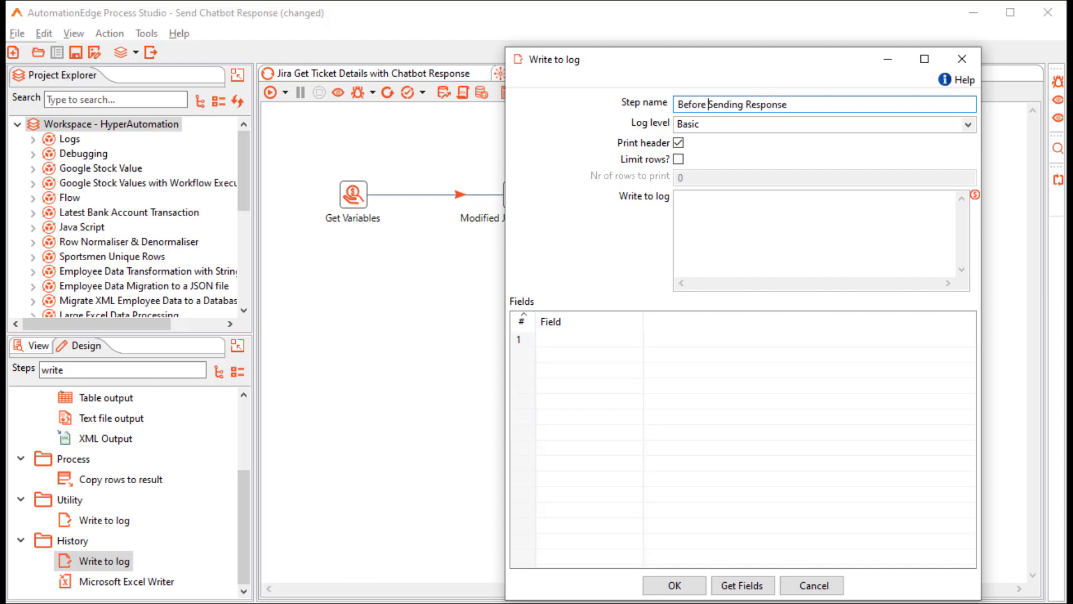
pyautogui.click(675, 585)
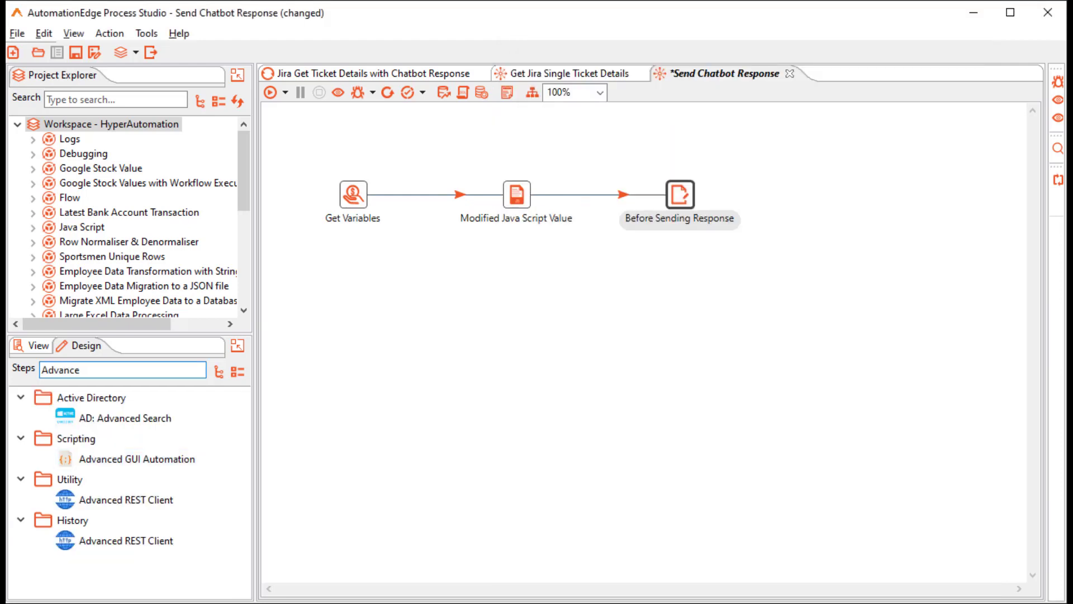
# Add an Advanced REST Client step after Before Sending Response, using the POST method and taking the URL from field L_ChatbotEndPoint
pyautogui.doubleClick(127, 499)
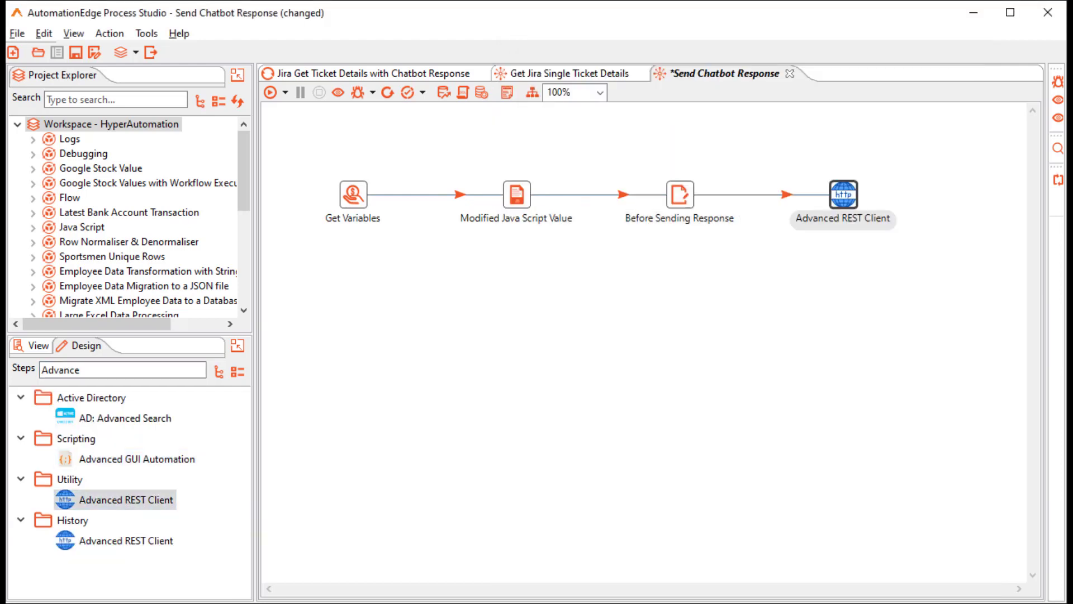
pyautogui.doubleClick(843, 195)
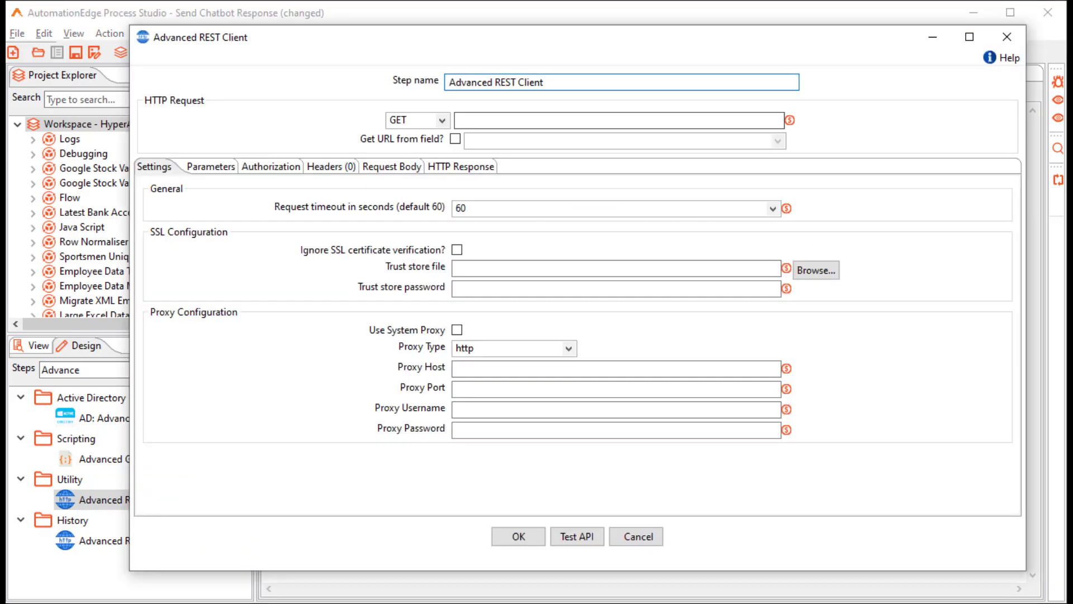
pyautogui.click(442, 121)
pyautogui.click(400, 149)
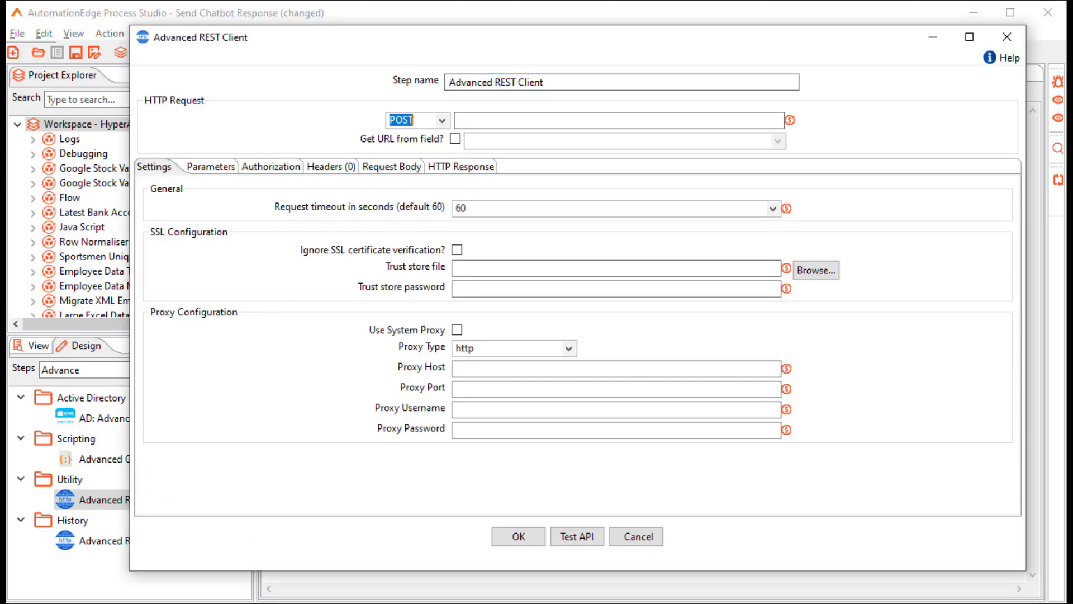
pyautogui.click(455, 139)
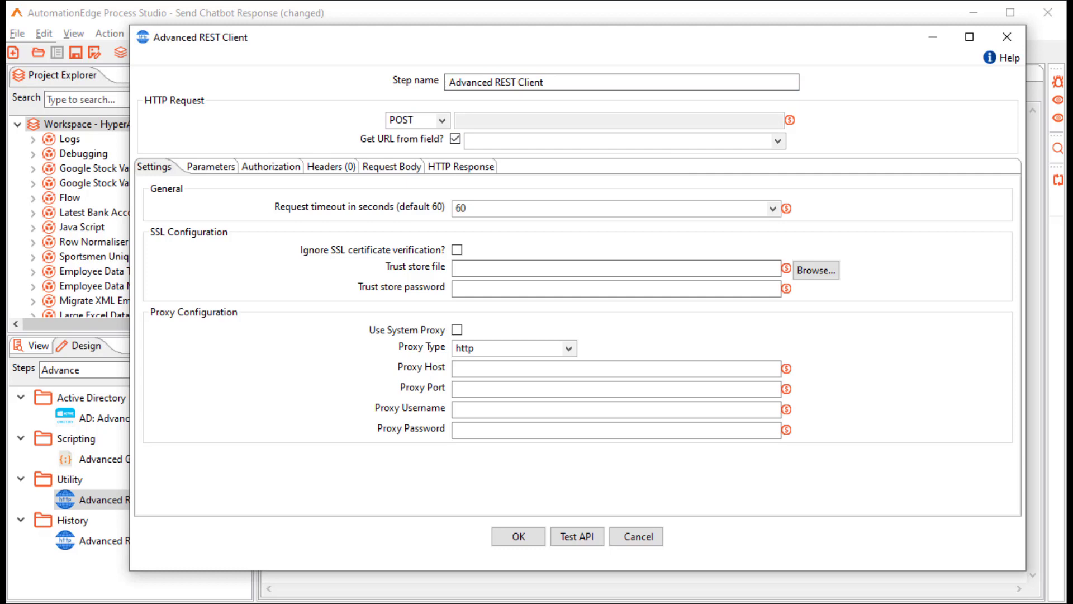
pyautogui.click(778, 141)
pyautogui.click(503, 181)
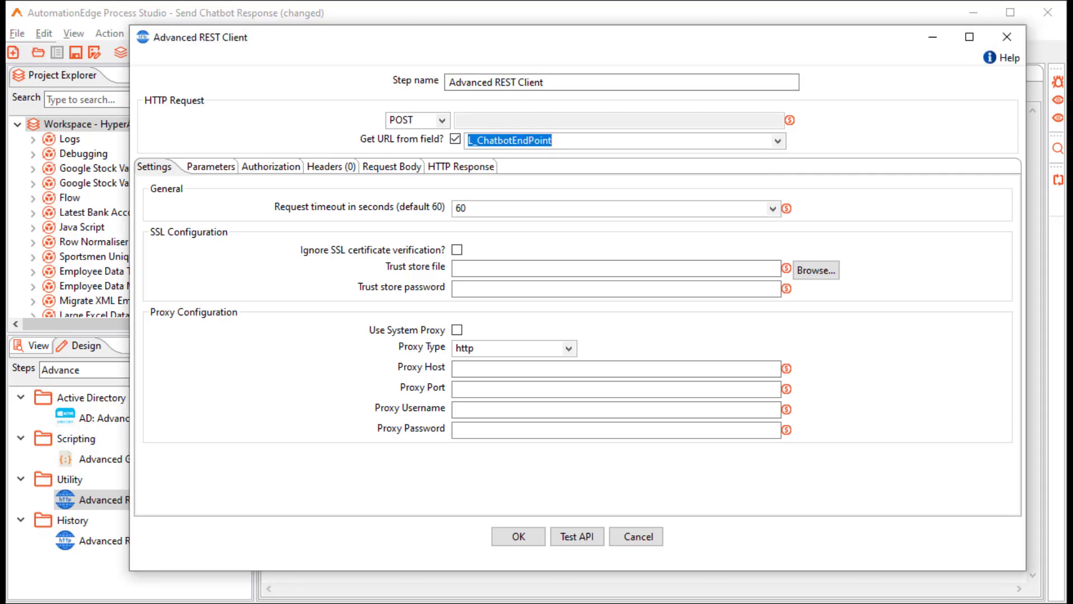
# Make the REST client's request body raw and insert the JSONBody field as its content
pyautogui.click(391, 167)
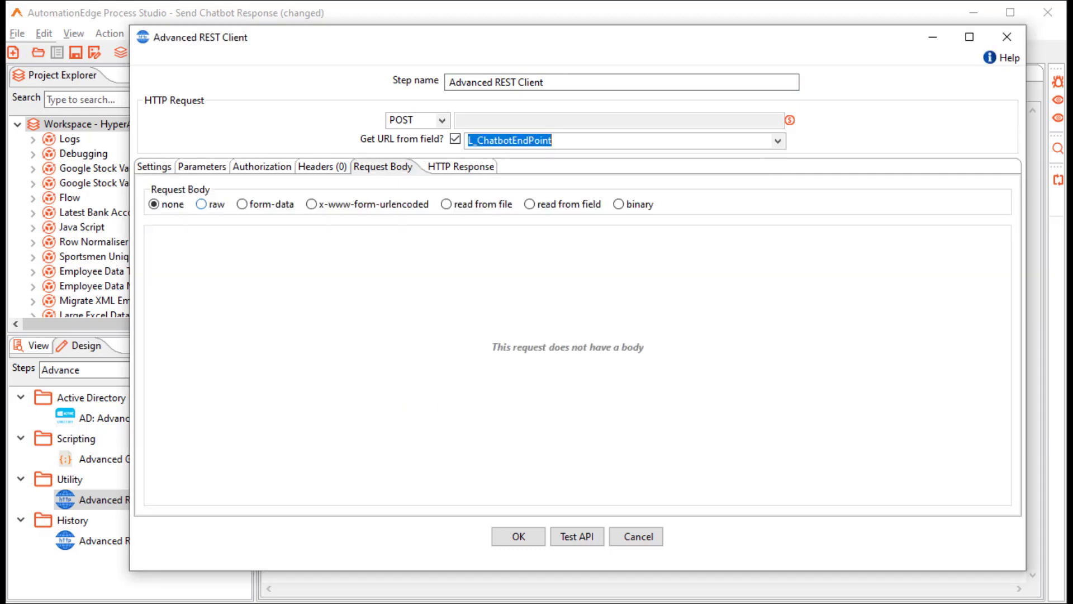
pyautogui.click(202, 204)
pyautogui.click(159, 261)
pyautogui.doubleClick(223, 408)
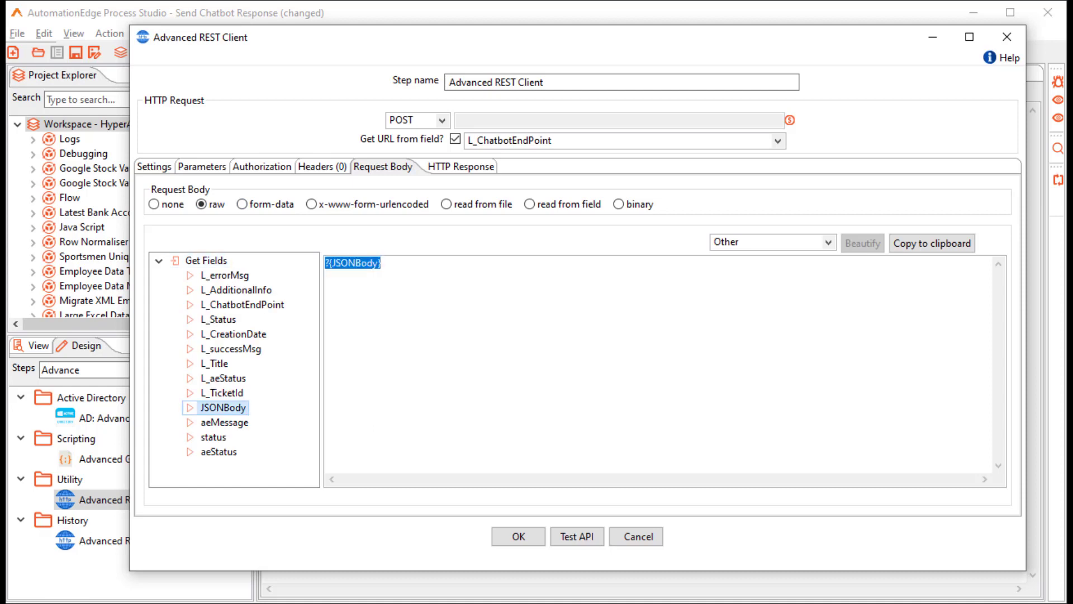
# Set the REST client's response body output field to "updatateChatbotResult" and apply the step's settings
pyautogui.click(460, 167)
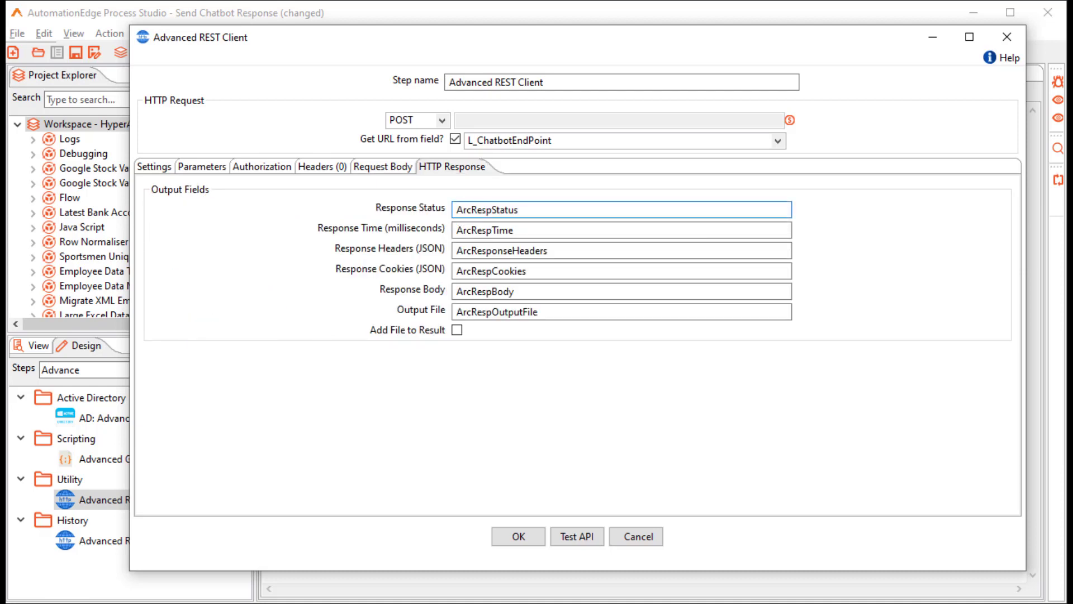
pyautogui.doubleClick(533, 291)
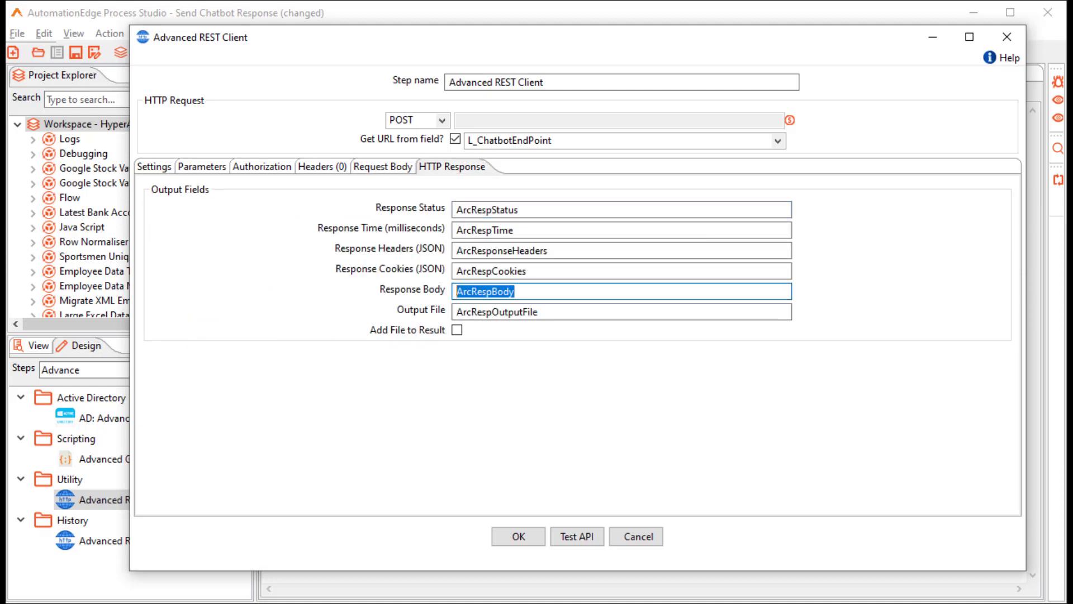
pyautogui.write('updatateChatbotResult')
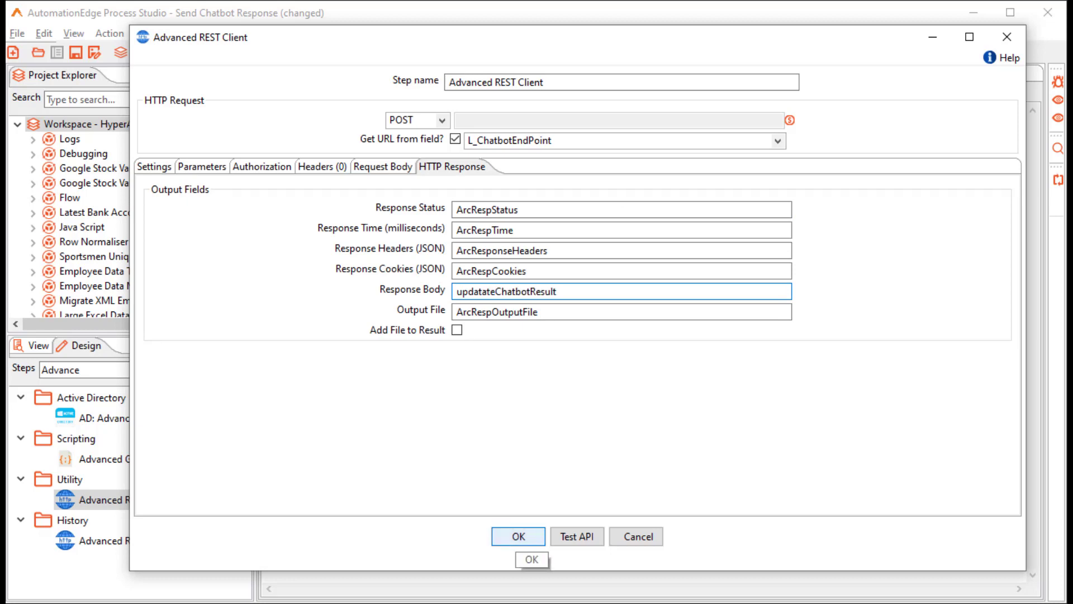
pyautogui.click(519, 536)
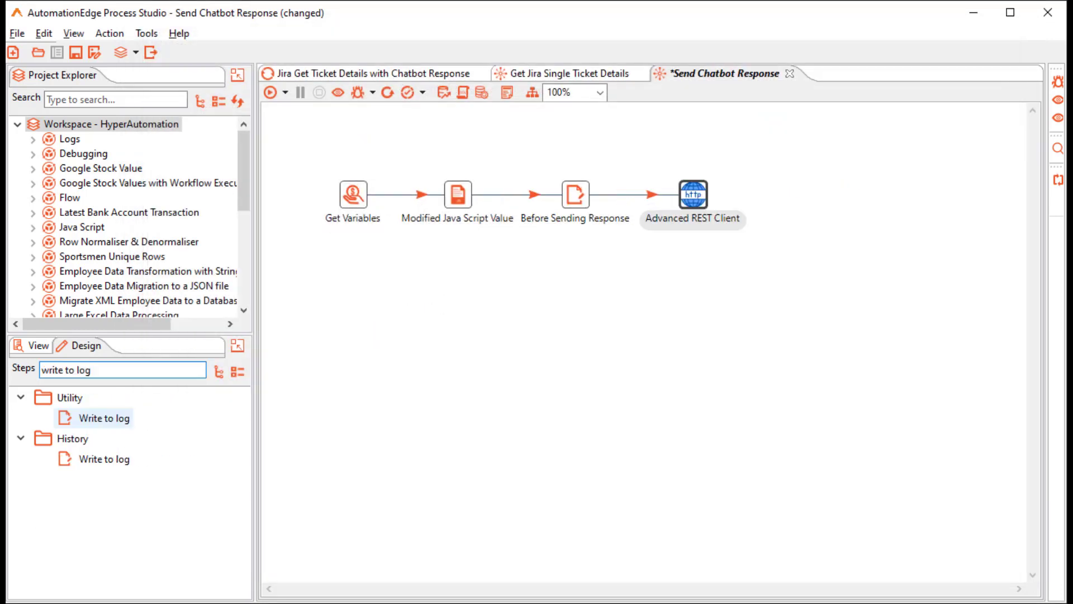
# Add a Write to log step after Advanced REST Client and name it "After Sending Response"
pyautogui.doubleClick(115, 418)
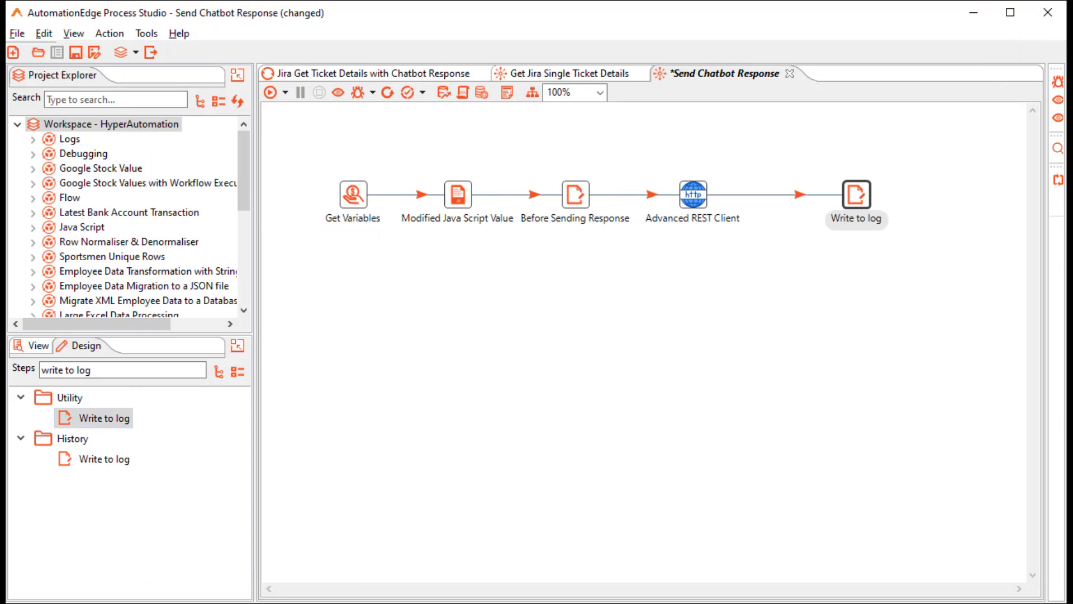
pyautogui.doubleClick(856, 194)
pyautogui.write('After')
pyautogui.write('Sending Response')
pyautogui.click(699, 104)
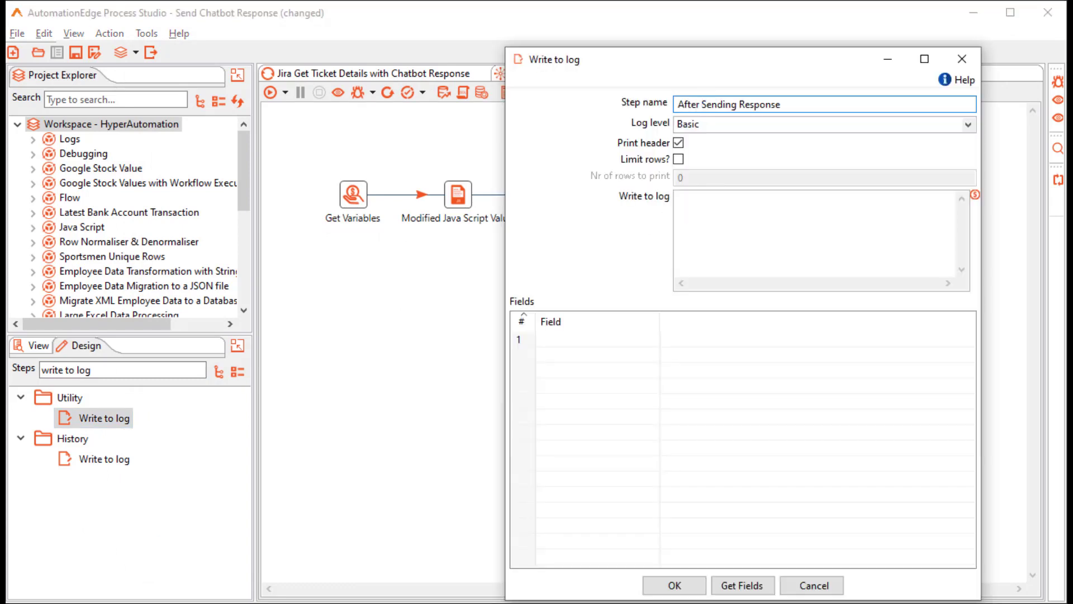
pyautogui.click(675, 586)
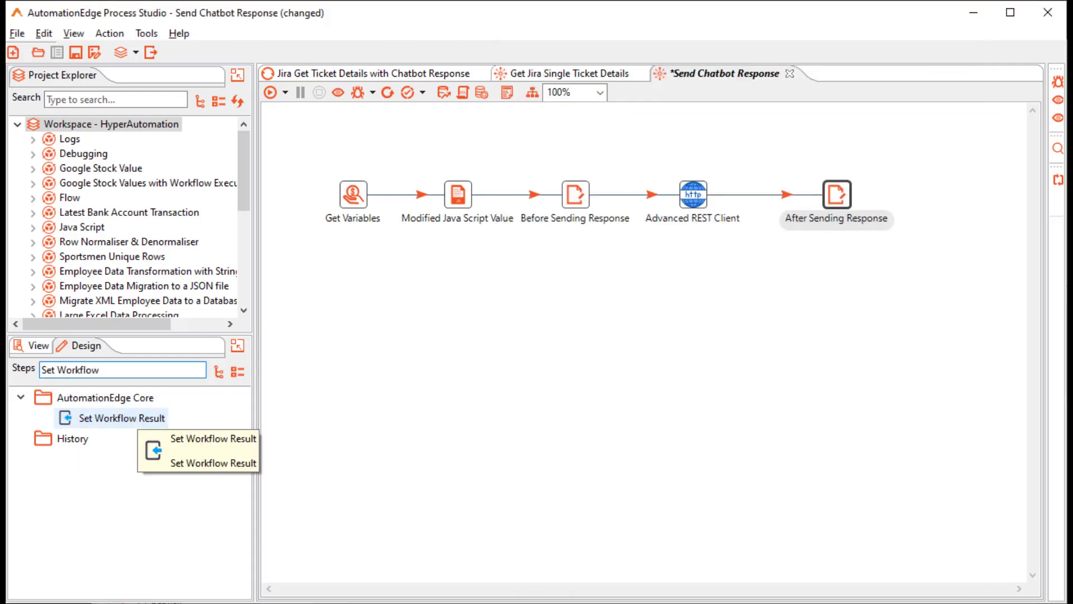
# Add two Set Workflow Result steps; configure the one after the log as "Set Success Message" with success aeStatus, status from status and message aeMessage
pyautogui.moveTo(123, 418); pyautogui.dragTo(706, 310)
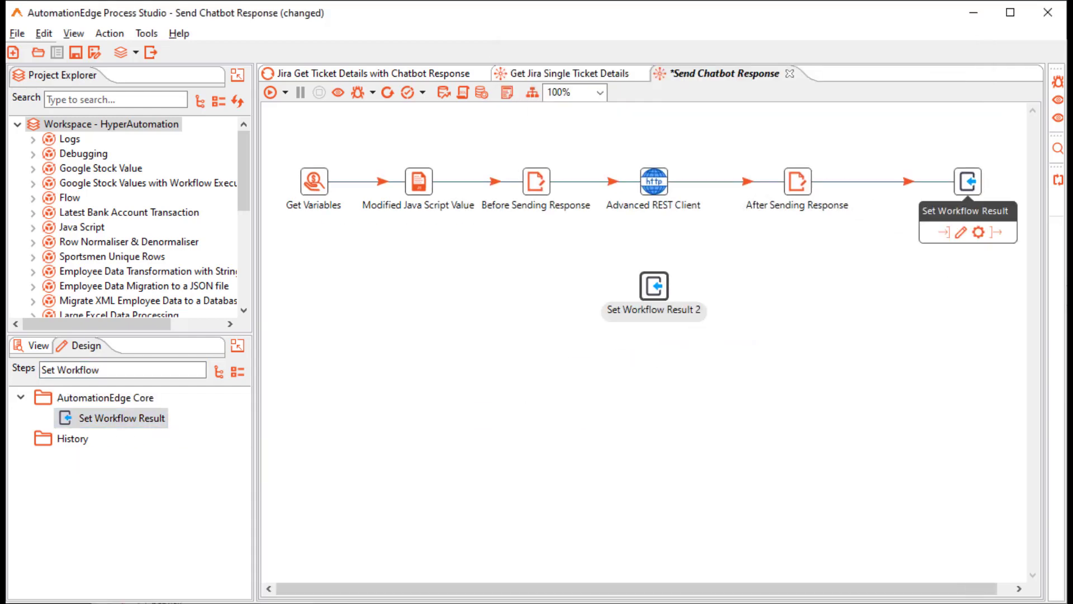
pyautogui.click(967, 182)
pyautogui.doubleClick(968, 182)
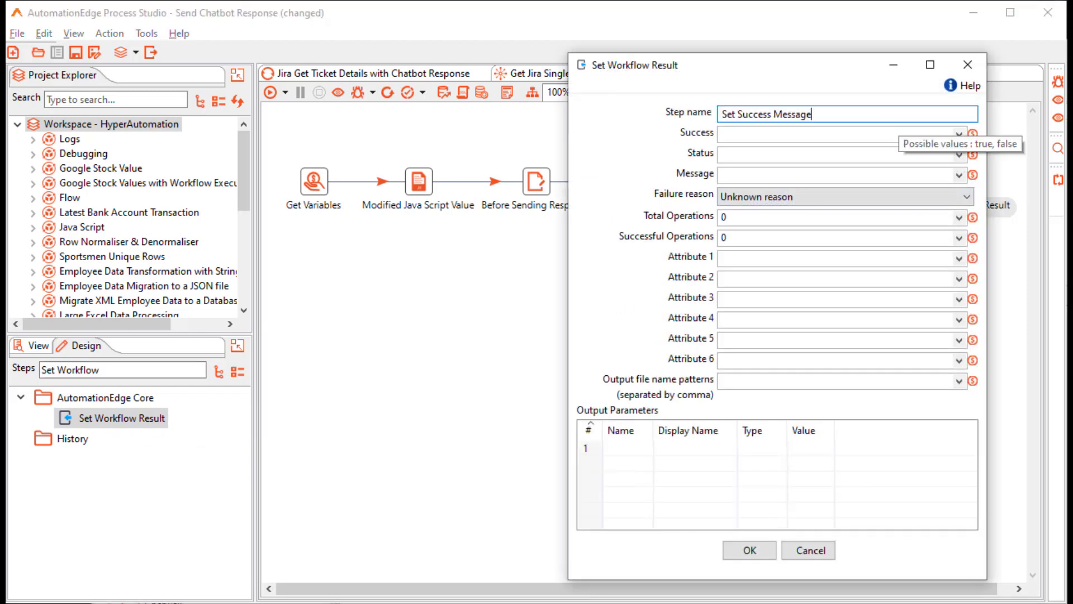
pyautogui.click(843, 133)
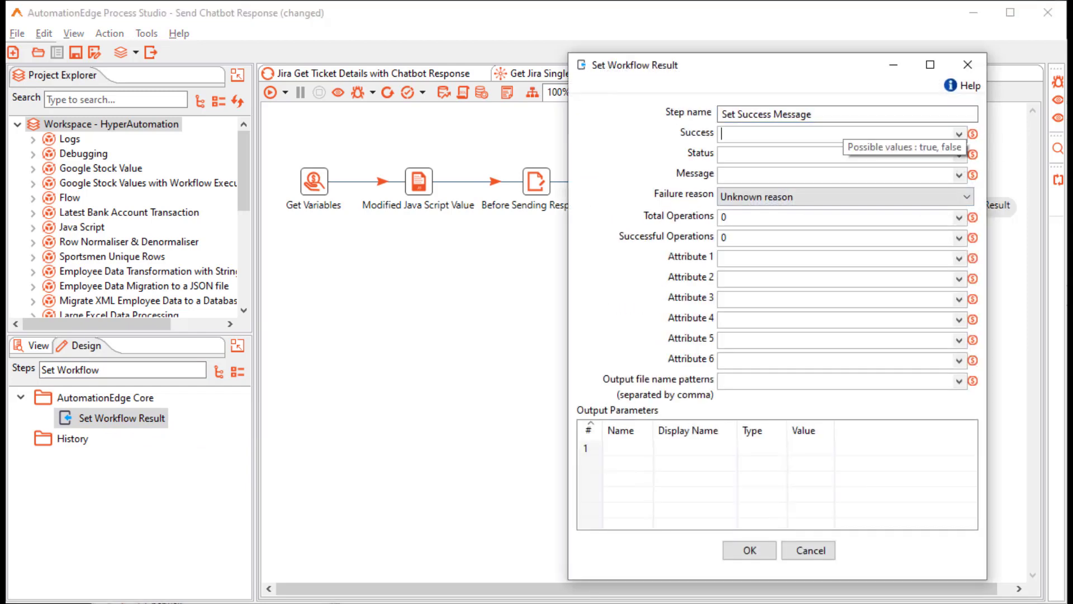
pyautogui.click(959, 134)
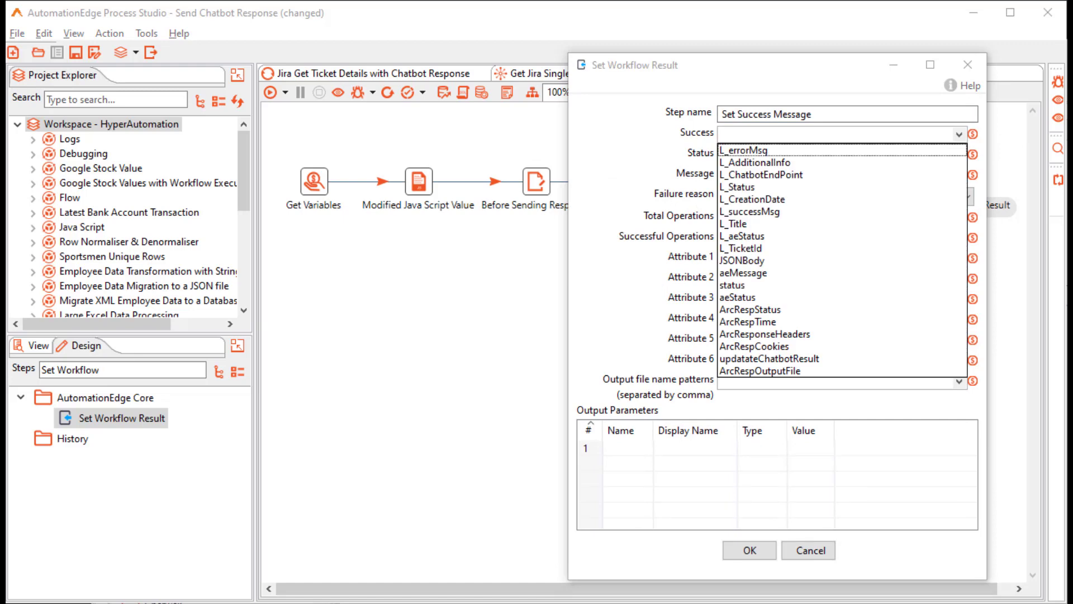
pyautogui.click(738, 297)
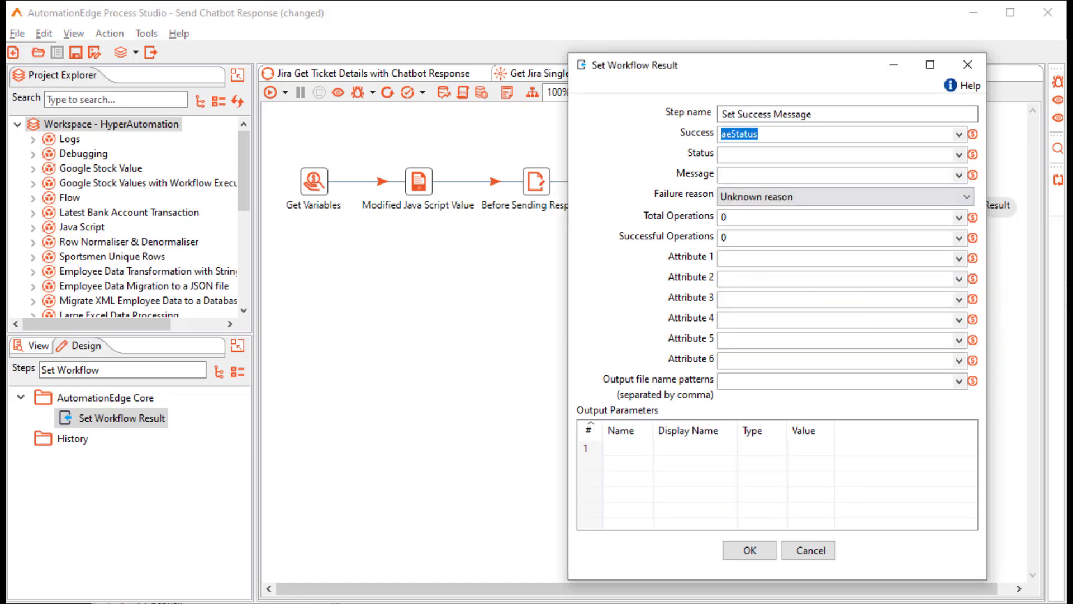
pyautogui.click(959, 155)
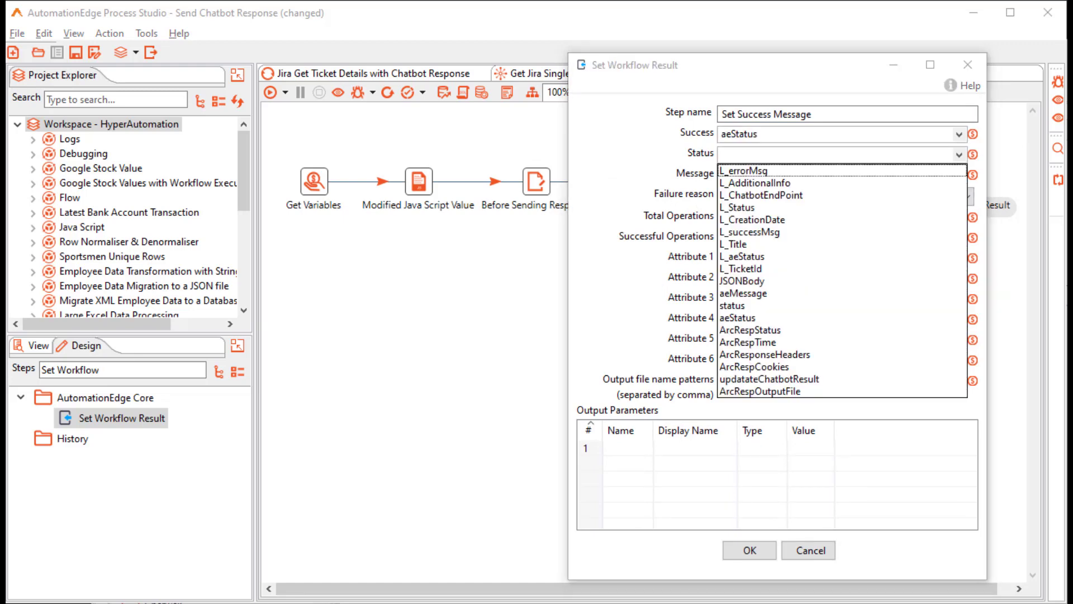
pyautogui.click(732, 305)
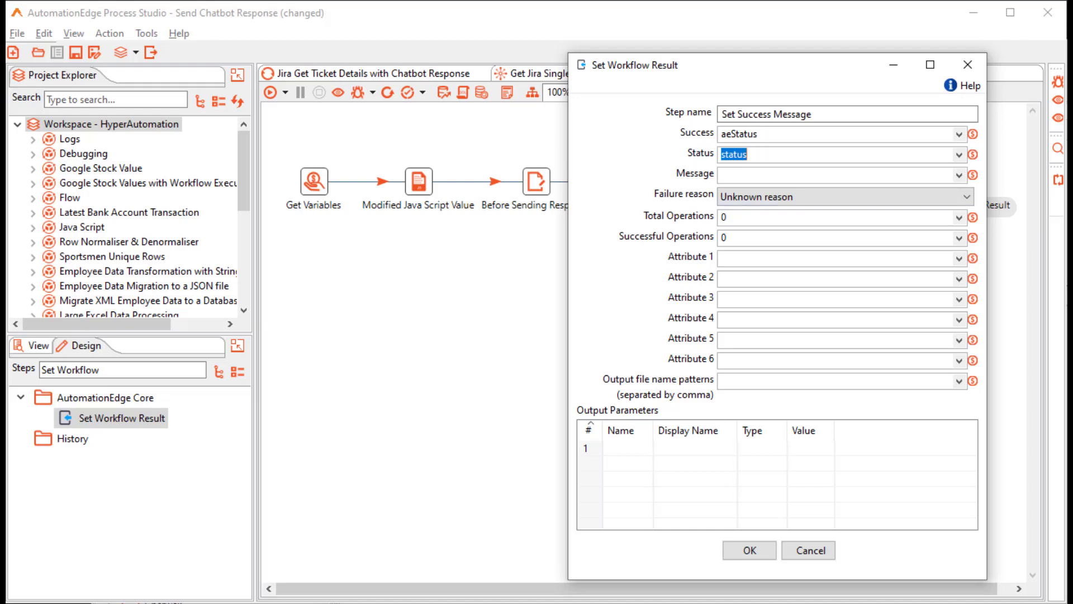
pyautogui.click(959, 174)
pyautogui.click(737, 314)
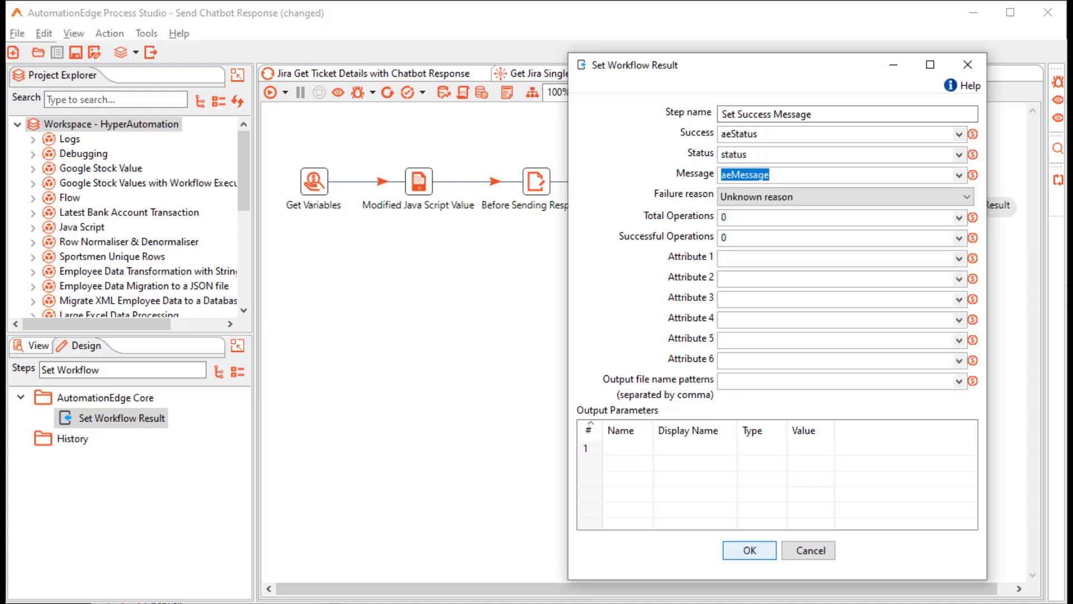
pyautogui.click(750, 550)
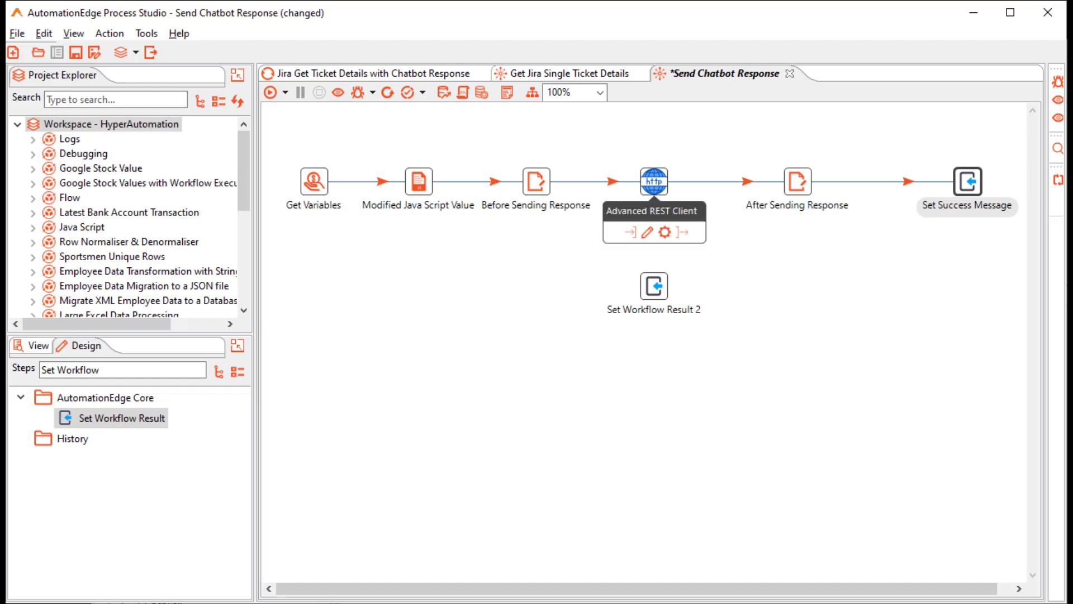
# Set the error descriptions fieldname in the Advanced REST Client's error handling to "updateChatbotError"
pyautogui.rightClick(654, 184)
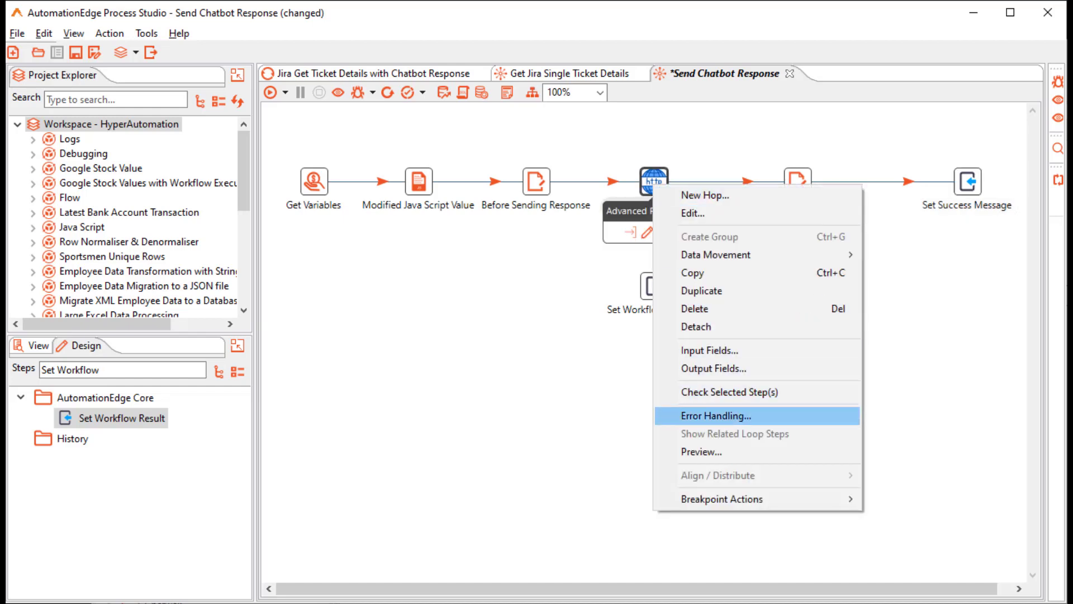
pyautogui.click(715, 415)
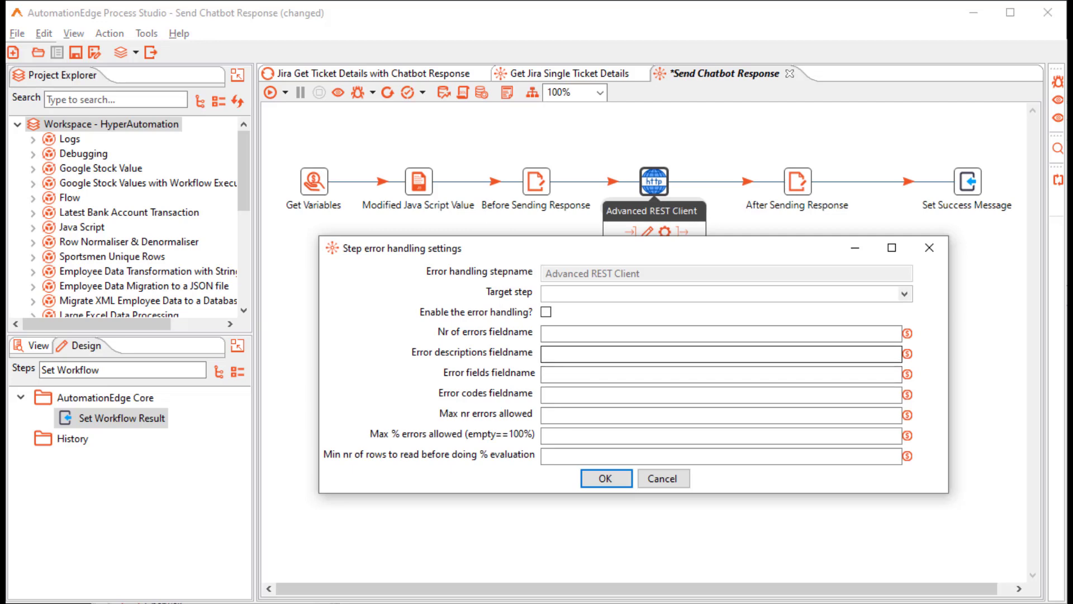
pyautogui.write('updateChatbotError')
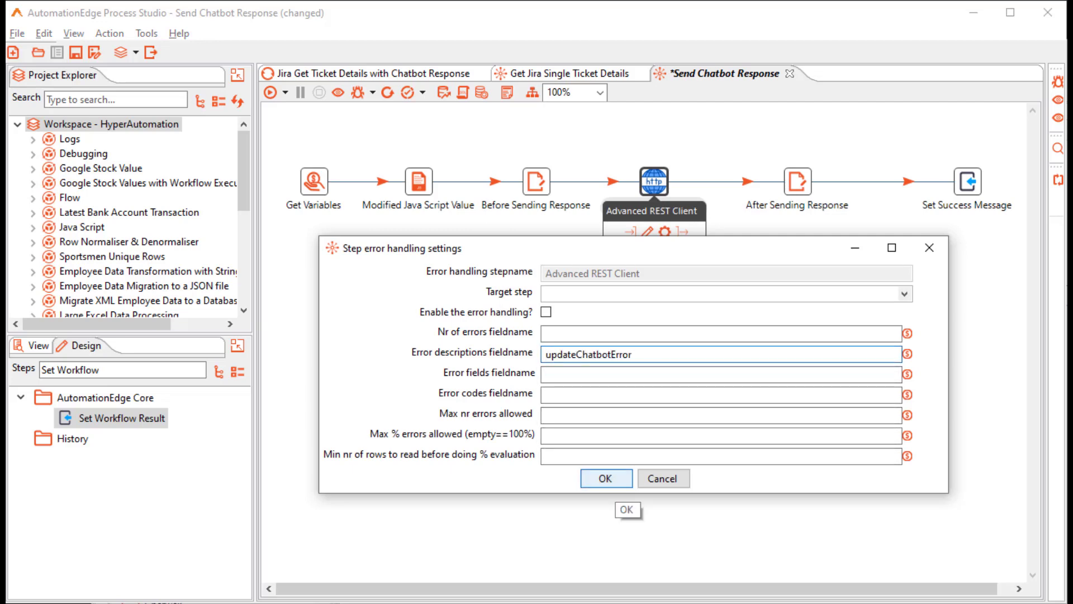
pyautogui.click(613, 482)
# Connect Advanced REST Client to Set Workflow Result 2 with an error-handling hop, using the Copy method for sending rows
pyautogui.moveTo(654, 182)
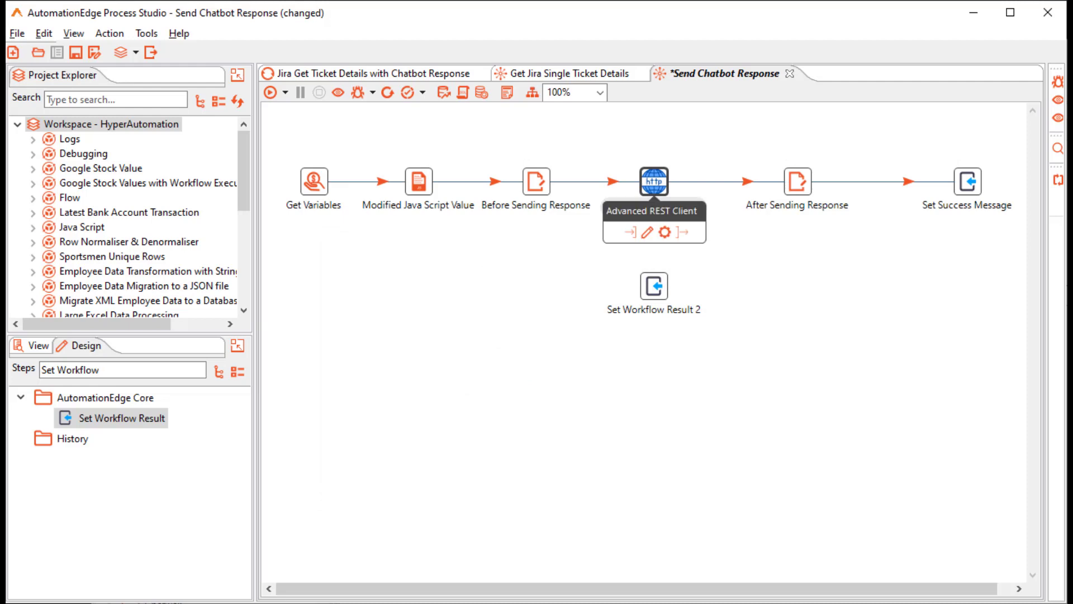
pyautogui.moveTo(682, 232); pyautogui.dragTo(654, 296)
pyautogui.click(727, 325)
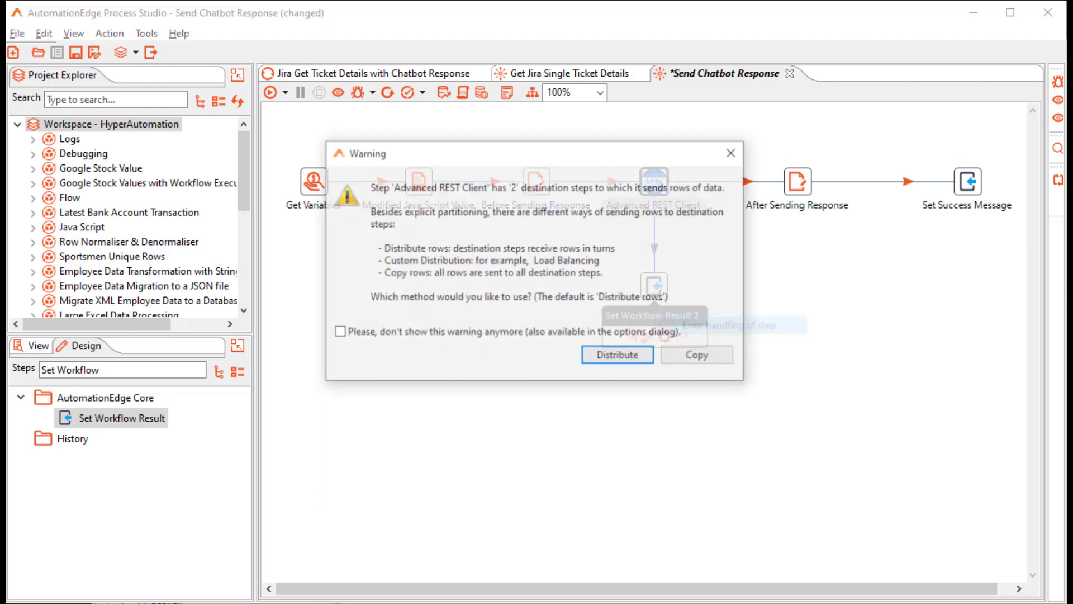
pyautogui.click(697, 352)
# Rename Set Workflow Result 2 to "Set Failure Message" with success false, status "Diverted" and message aeMessage
pyautogui.doubleClick(654, 286)
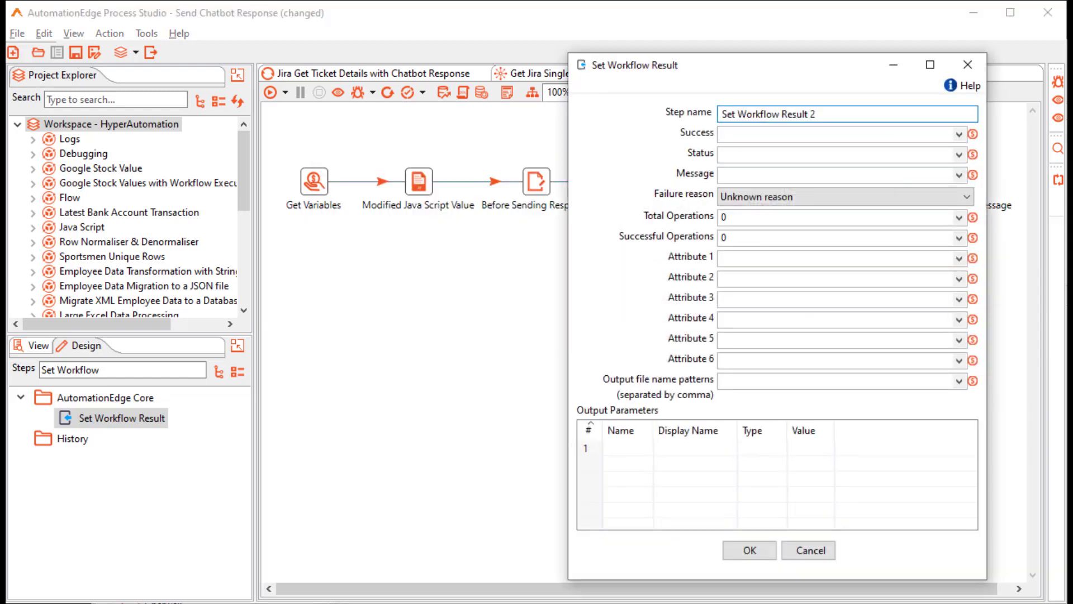
pyautogui.moveTo(809, 114); pyautogui.dragTo(738, 114)
pyautogui.write('Failure Message')
pyautogui.click(823, 134)
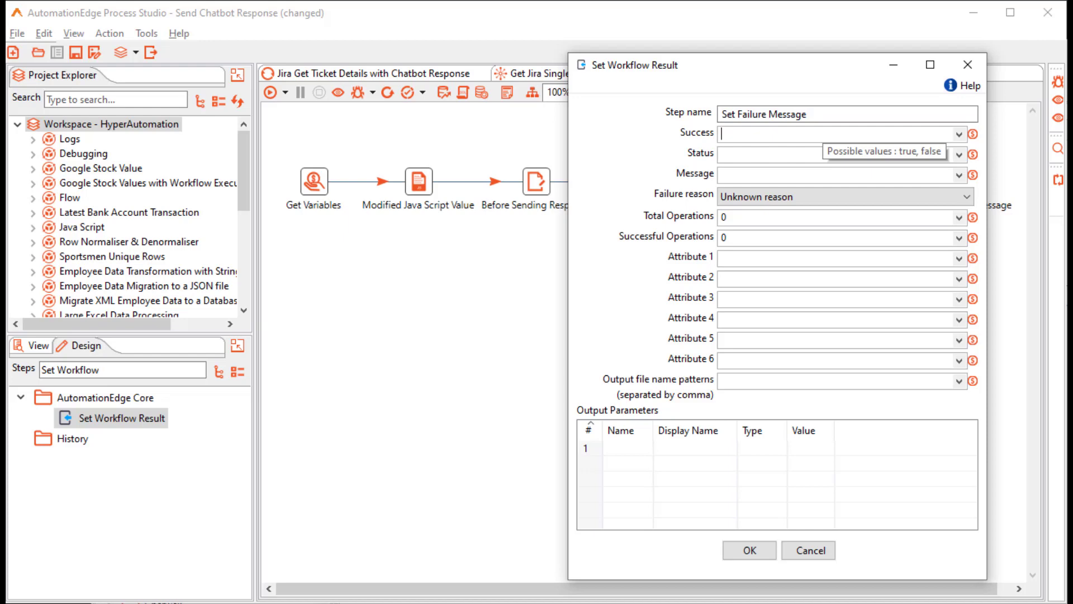
pyautogui.write('false')
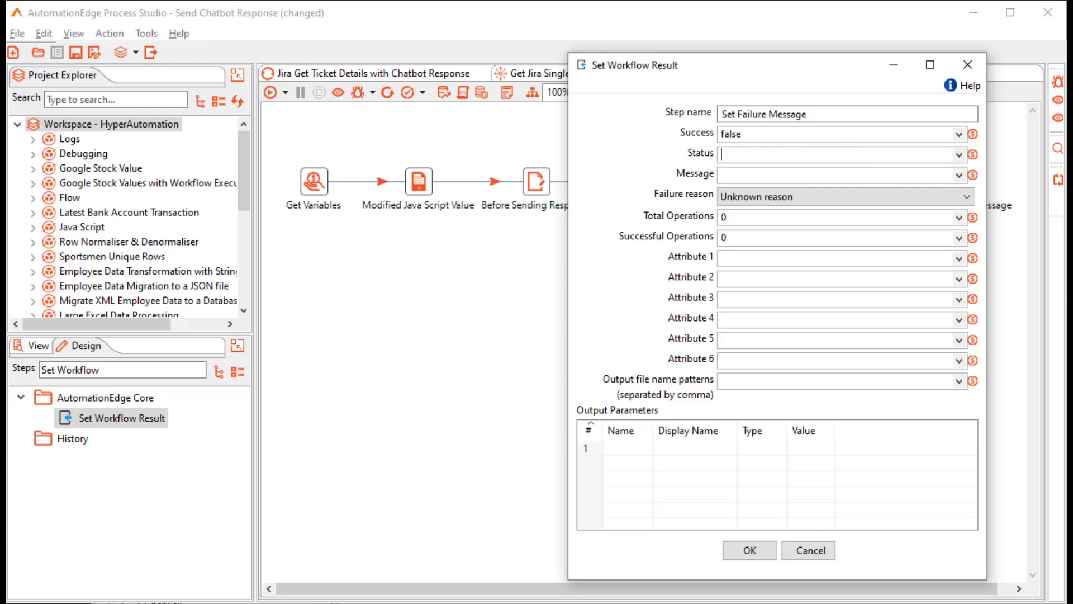
pyautogui.click(743, 155)
pyautogui.write('Diverted')
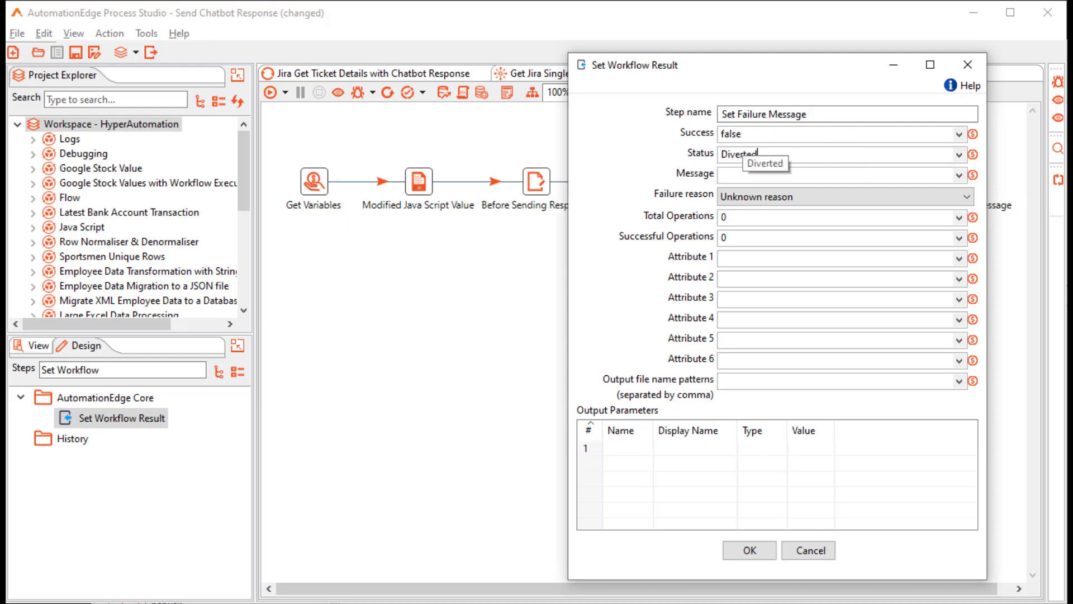
pyautogui.click(959, 175)
pyautogui.click(743, 314)
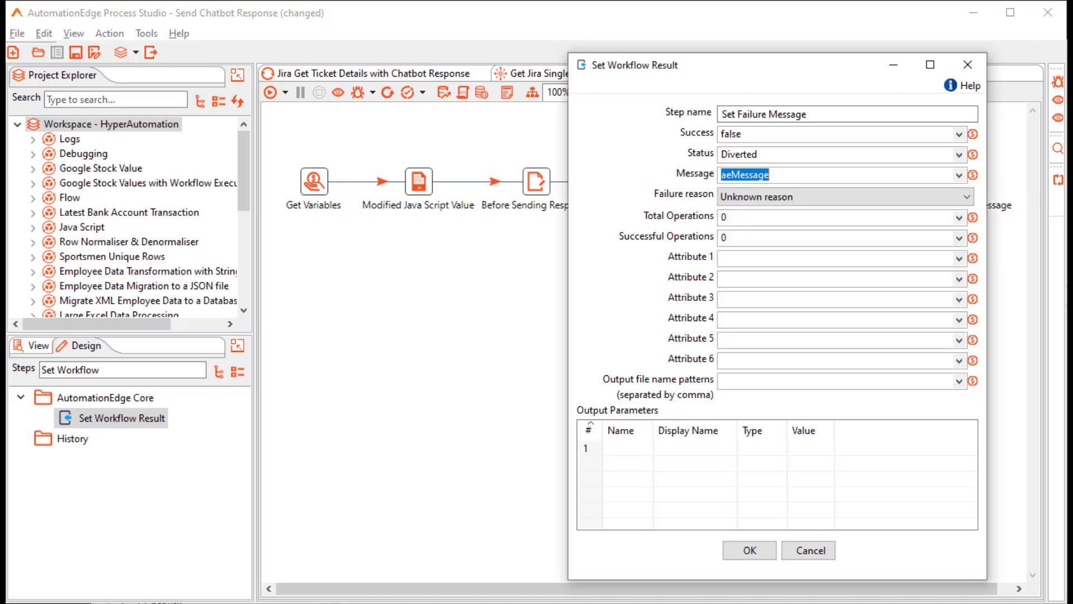
# Add a String output parameter ChatbotStatus with display name "Chatbot Status" and a field as its value, and save the workflow
pyautogui.click(627, 447)
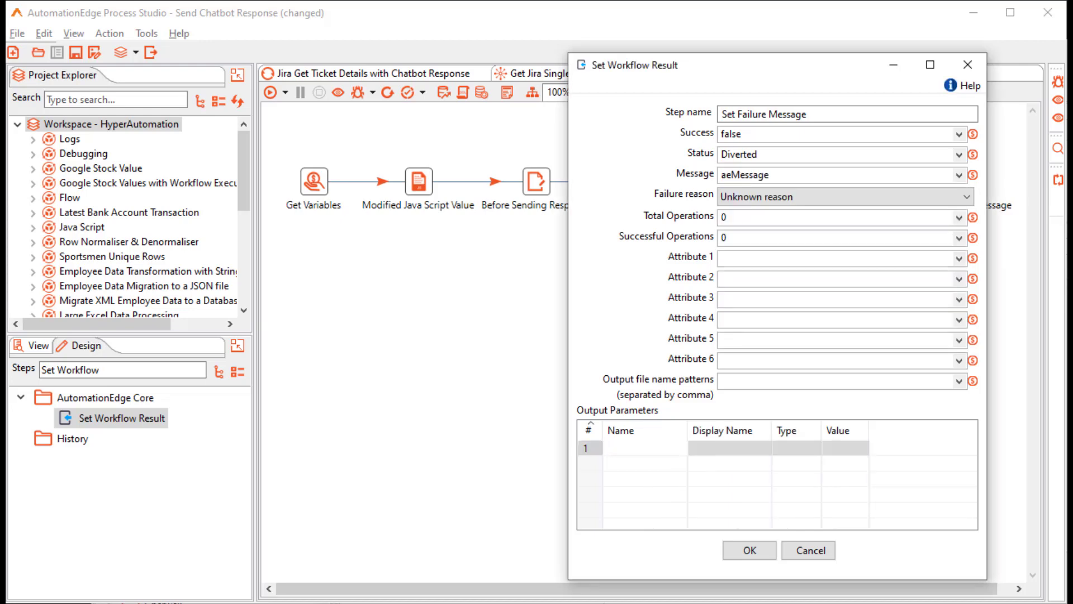
pyautogui.write('ChatbotStatus')
pyautogui.press('Tab')
pyautogui.write('ChatbotStatus')
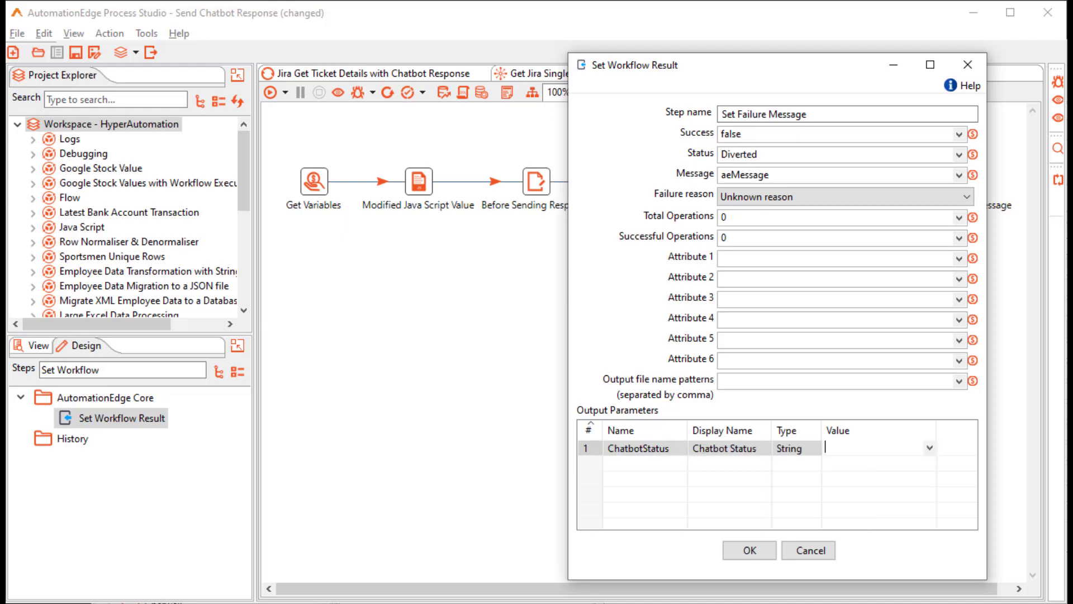
pyautogui.click(930, 448)
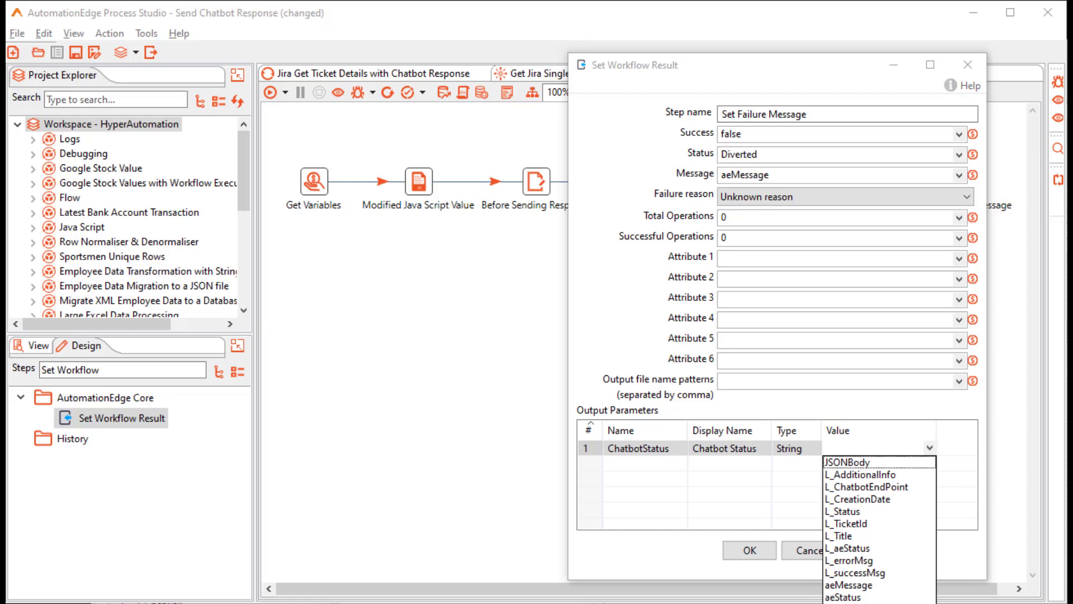
pyautogui.click(861, 602)
pyautogui.click(749, 551)
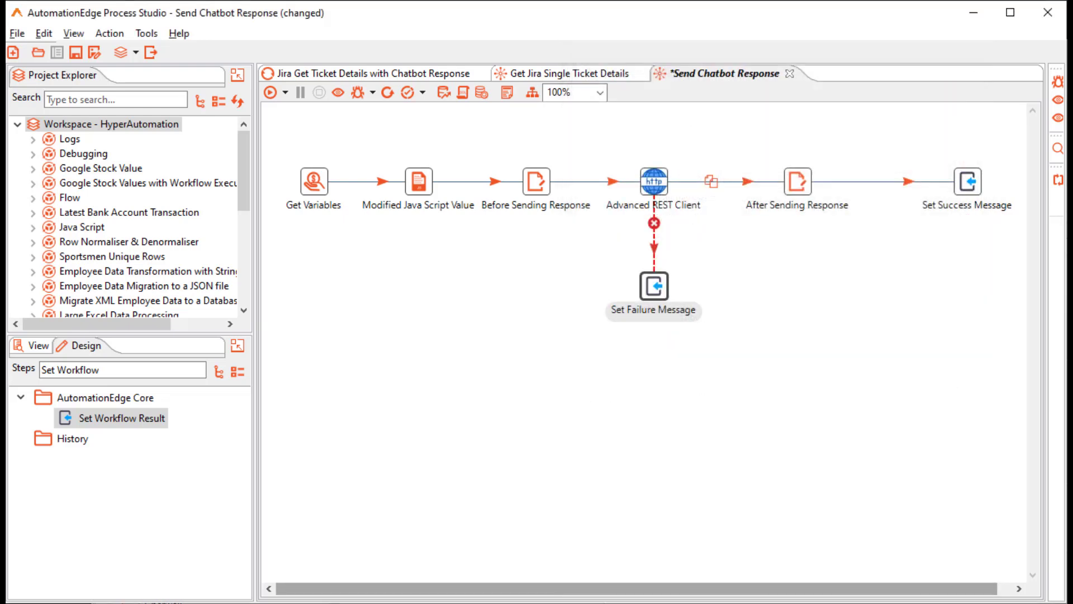
pyautogui.hotkey('ctrl', 's')
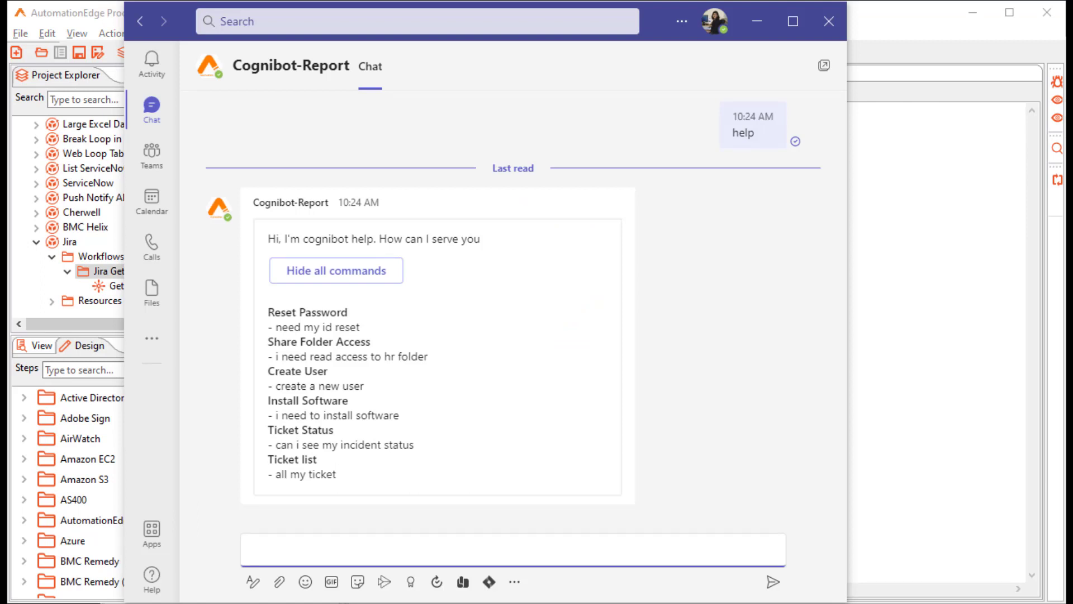
# In the Teams chat with Cognibot-Report, send "can i see my incident status" and answer with incident key KNOW-70
pyautogui.write('can i see my incident status')
pyautogui.press('Return')
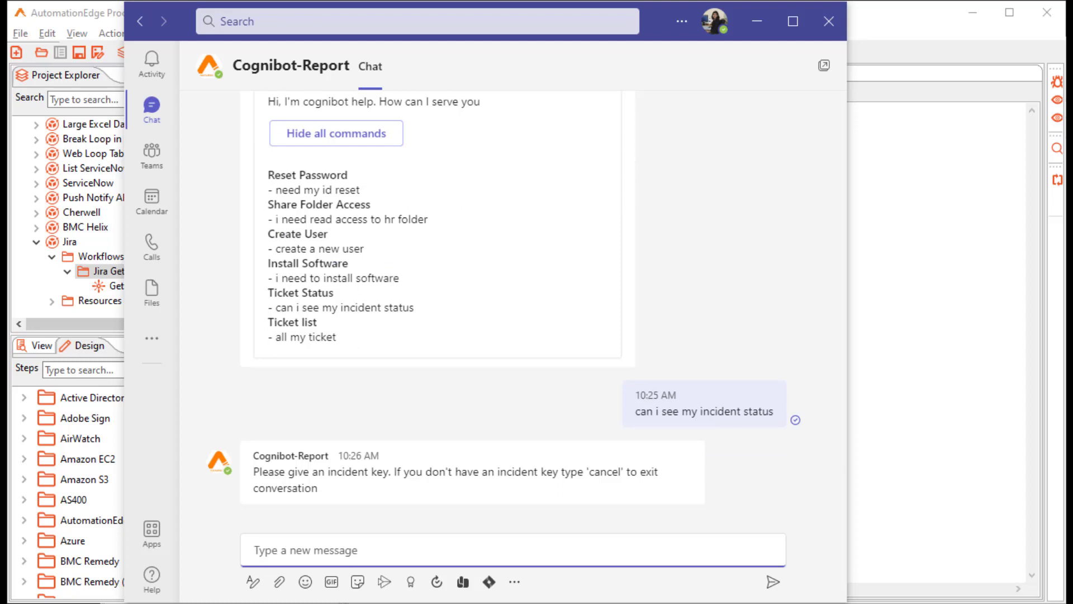
pyautogui.write('KNOW-70')
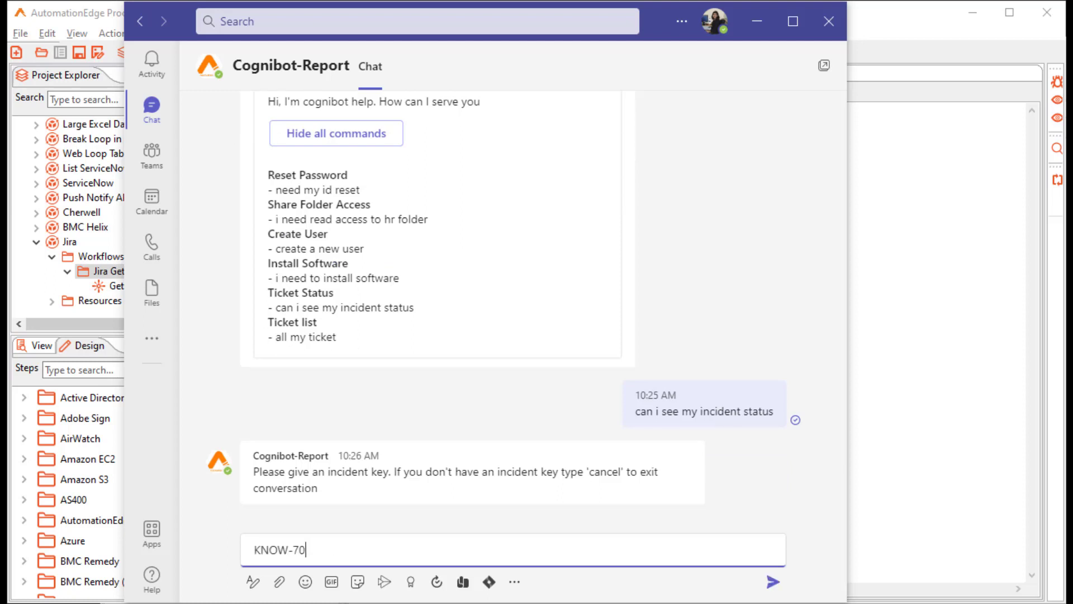
pyautogui.press('Return')
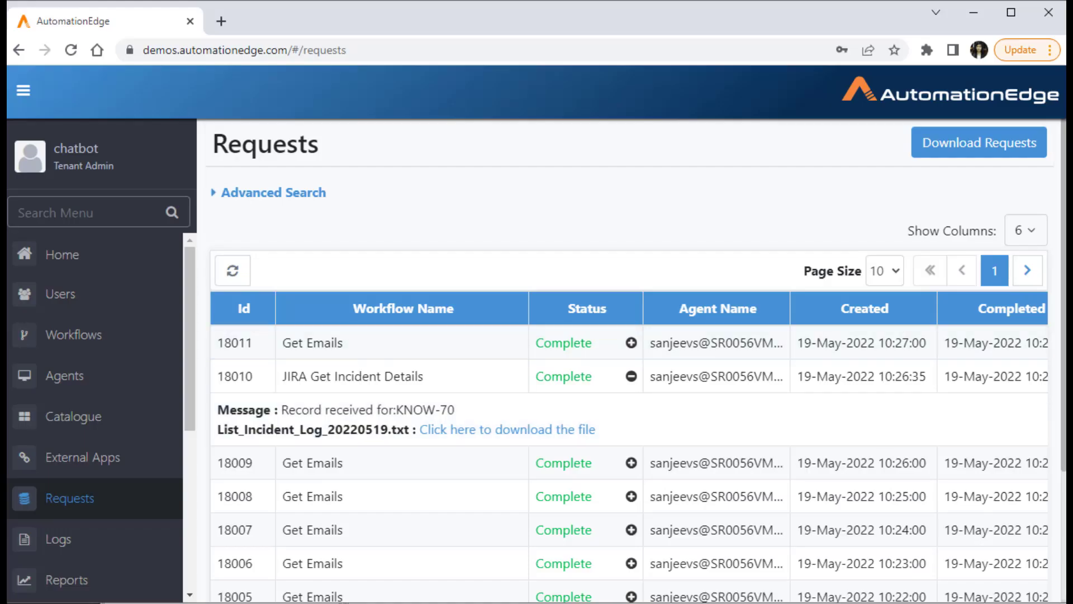
# Check the latest JIRA Get Incident Details request's status and message on the AutomationEdge Requests page, and return to the Teams chat for the bot's reply
pyautogui.click(233, 270)
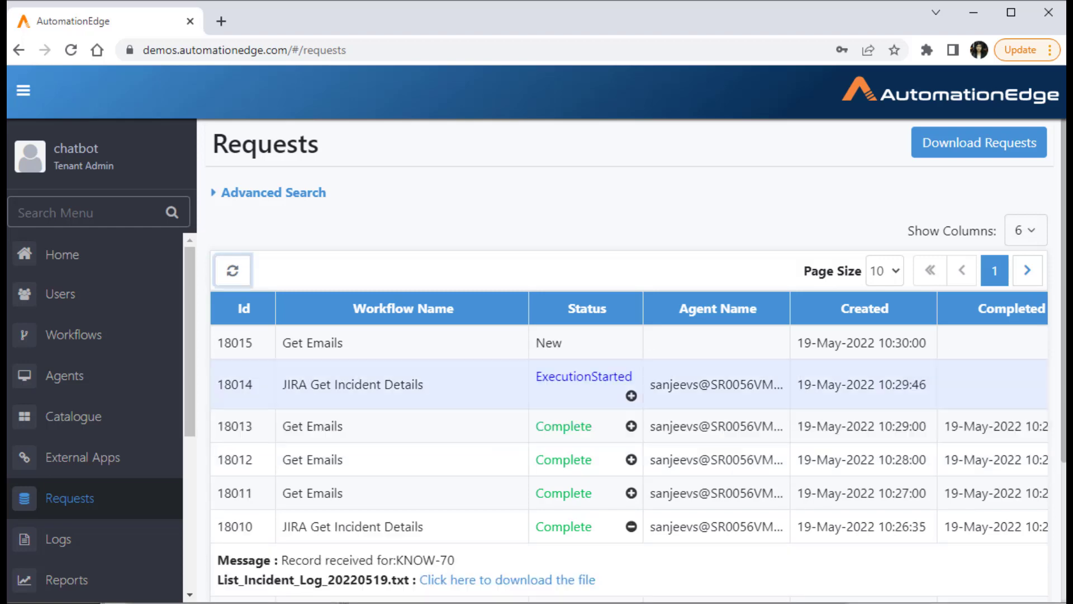
pyautogui.click(632, 396)
pyautogui.click(233, 271)
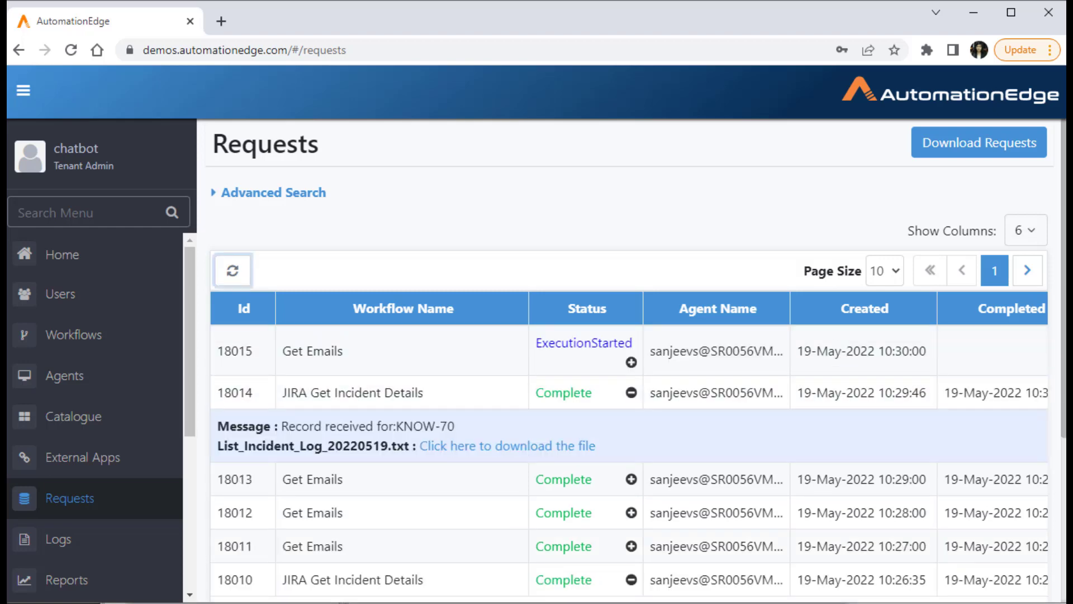
pyautogui.hotkey('alt', 'Tab')
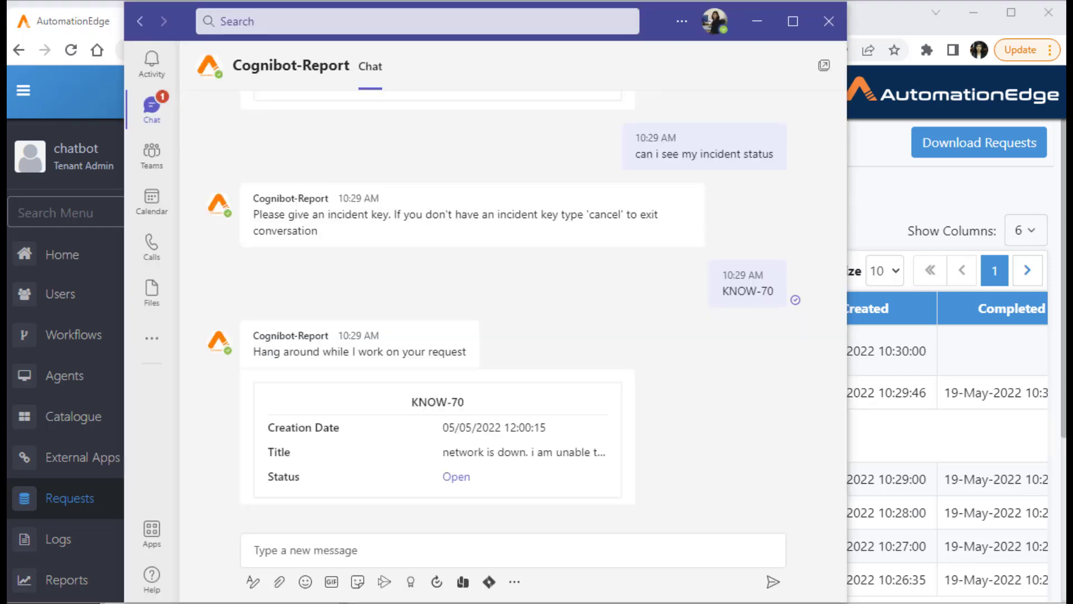